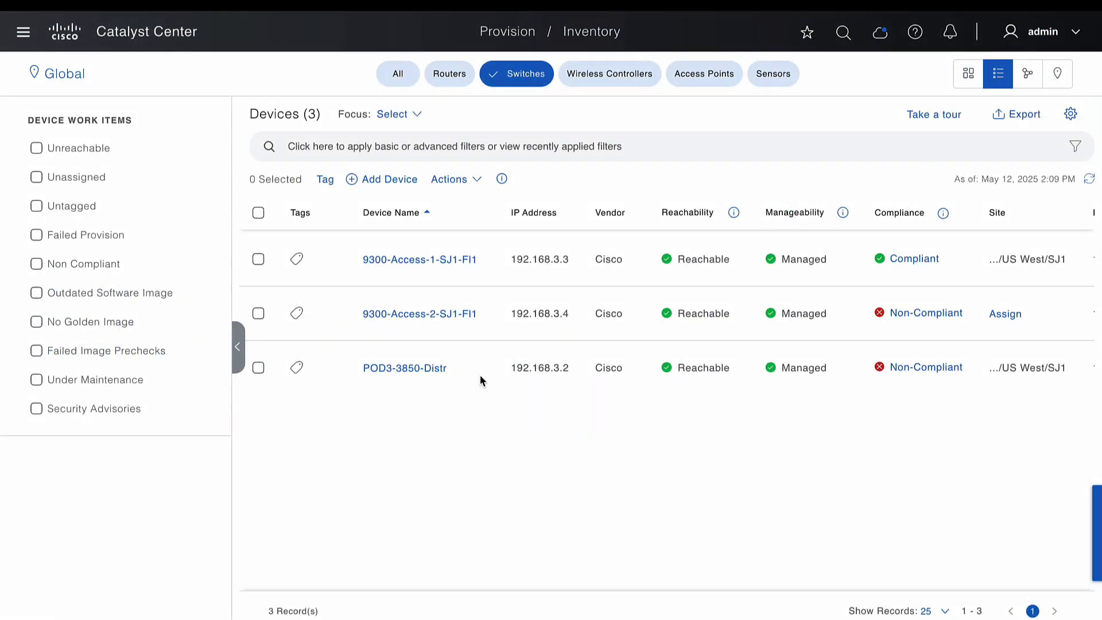
Open 9300-Access-1-SJ1-FI1's device details and read its summary: 14 VLANs, 65 ports, Rapid-Pvst STP.
click(434, 261)
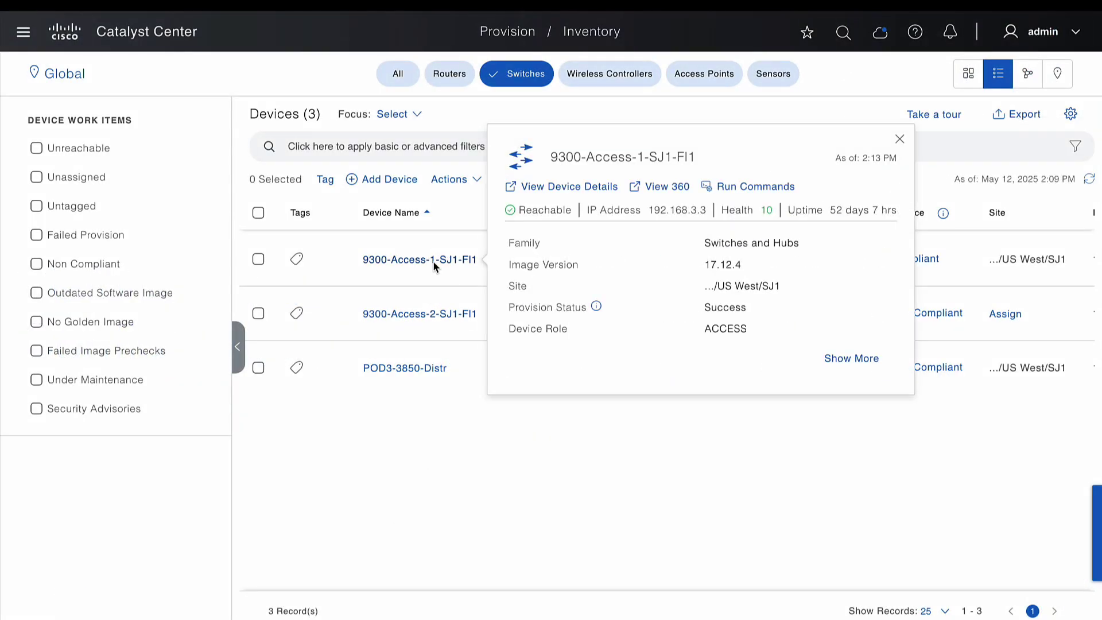
click(572, 188)
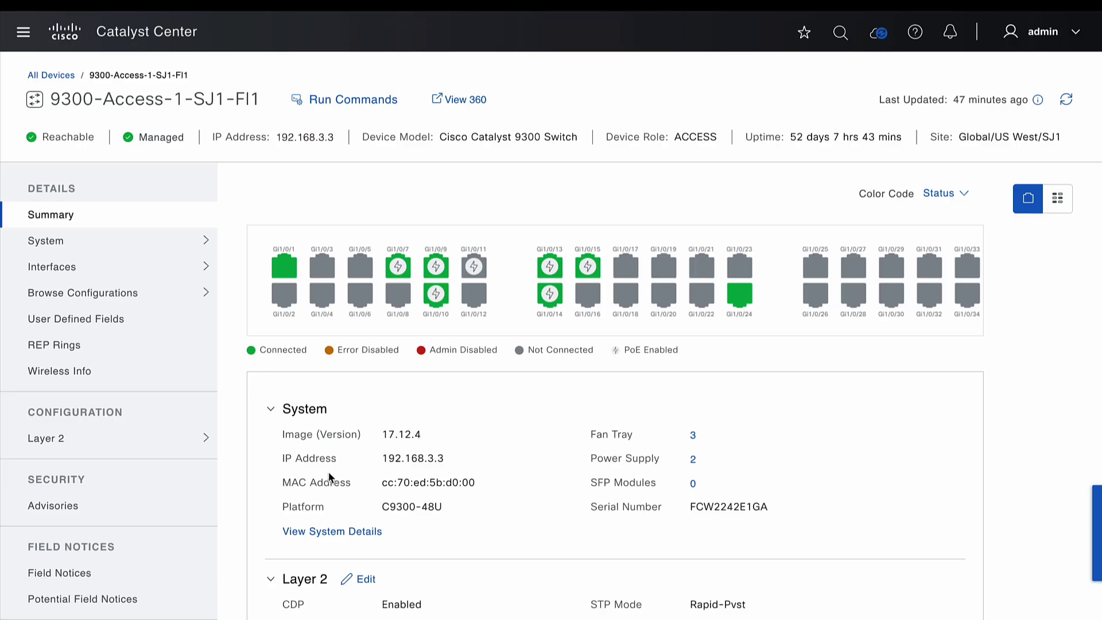
scroll(566, 501, down, 3)
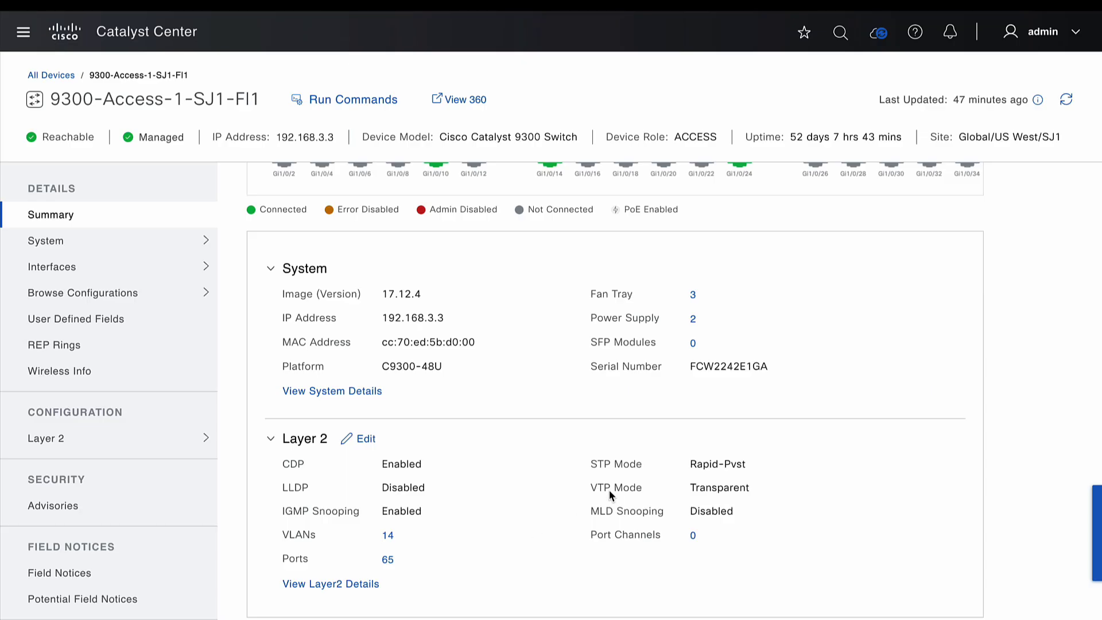
scroll(582, 412, up, 2)
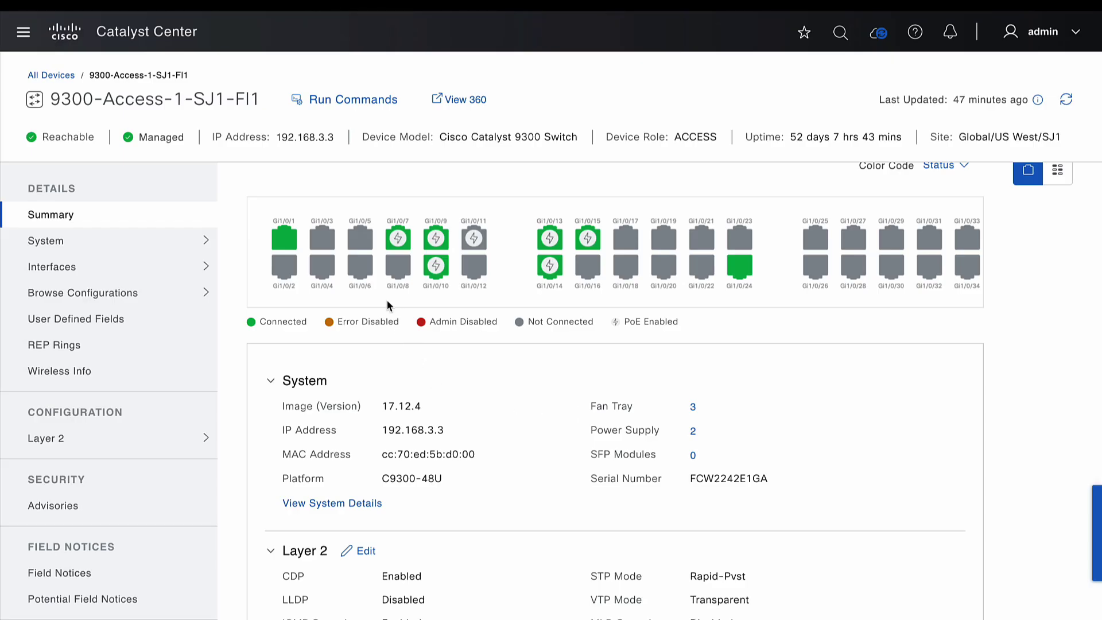
Check port Gi1/0/3's Layer 2 settings: Access mode, access VLAN 80, native VLAN 1, Dot1x Force Authorized.
click(330, 241)
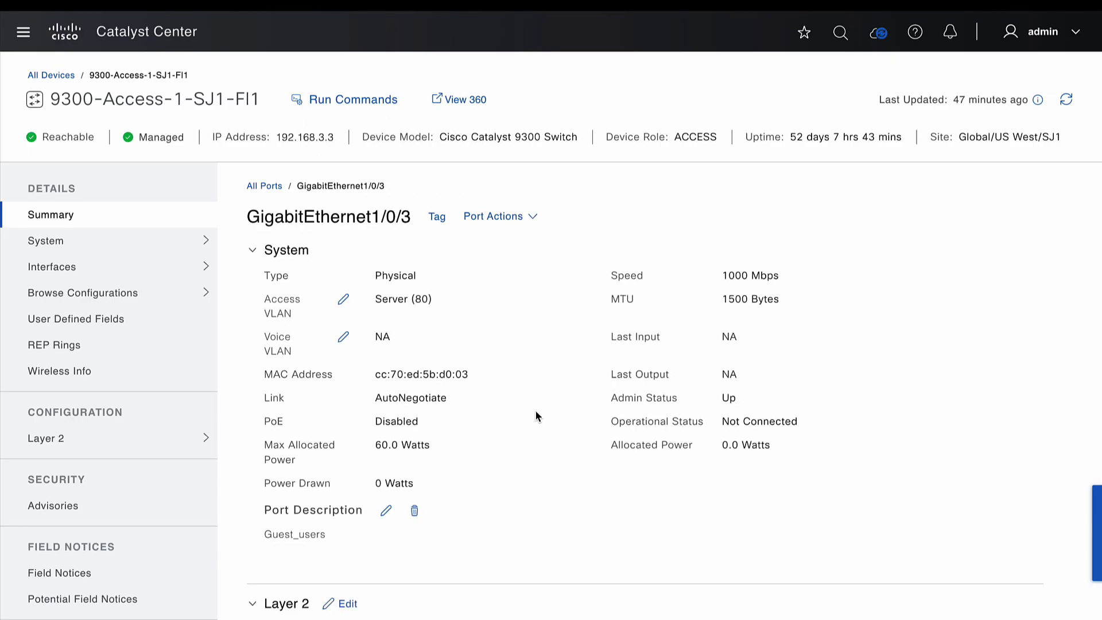
scroll(536, 414, down, 4)
scroll(536, 415, down, 2)
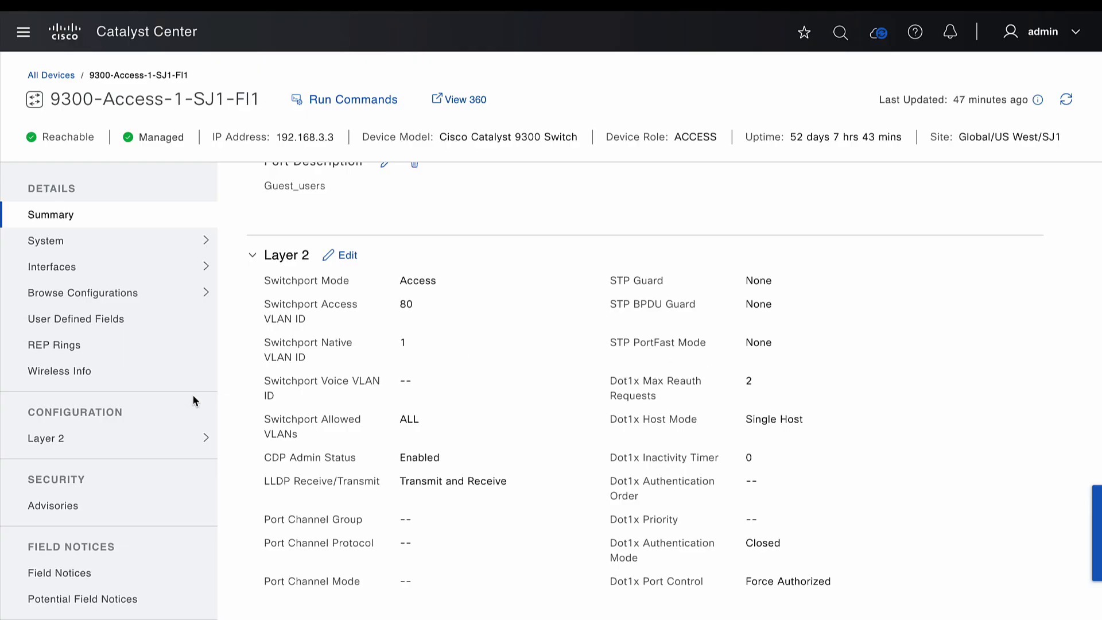
scroll(142, 397, down, 1)
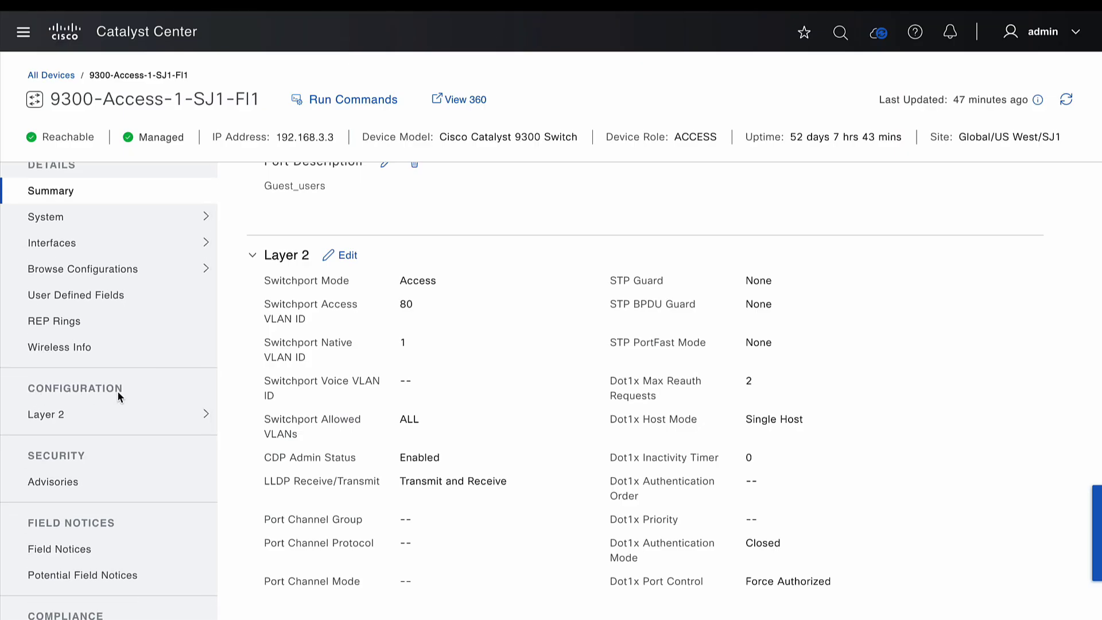
scroll(181, 382, down, 1)
Expand the Layer 2 configuration categories and scroll through the switch's VLAN list.
click(192, 395)
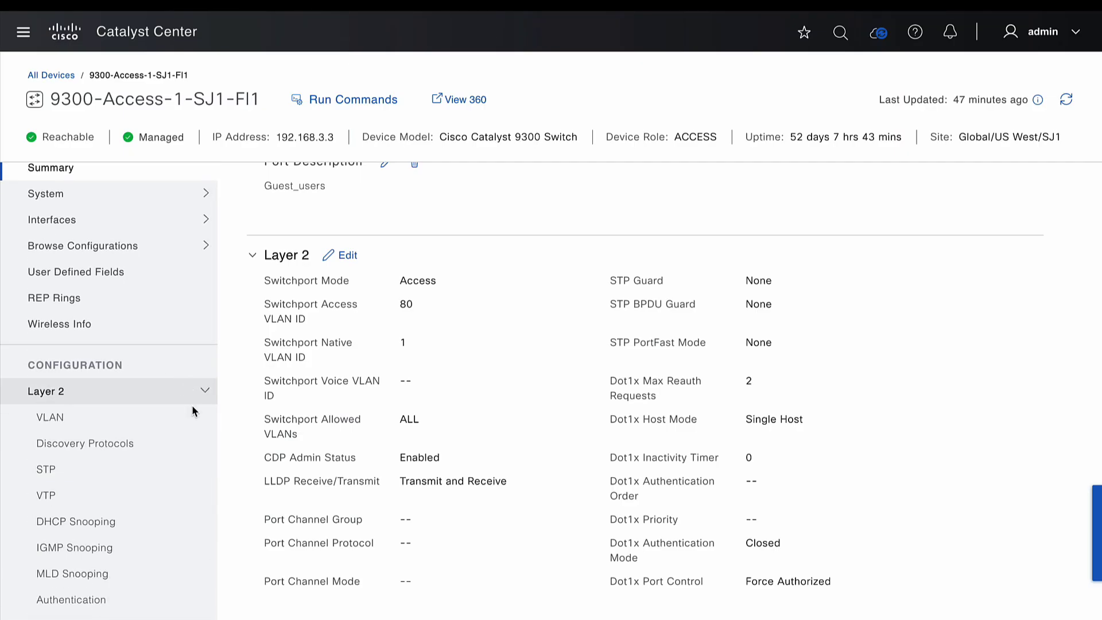
scroll(198, 459, down, 4)
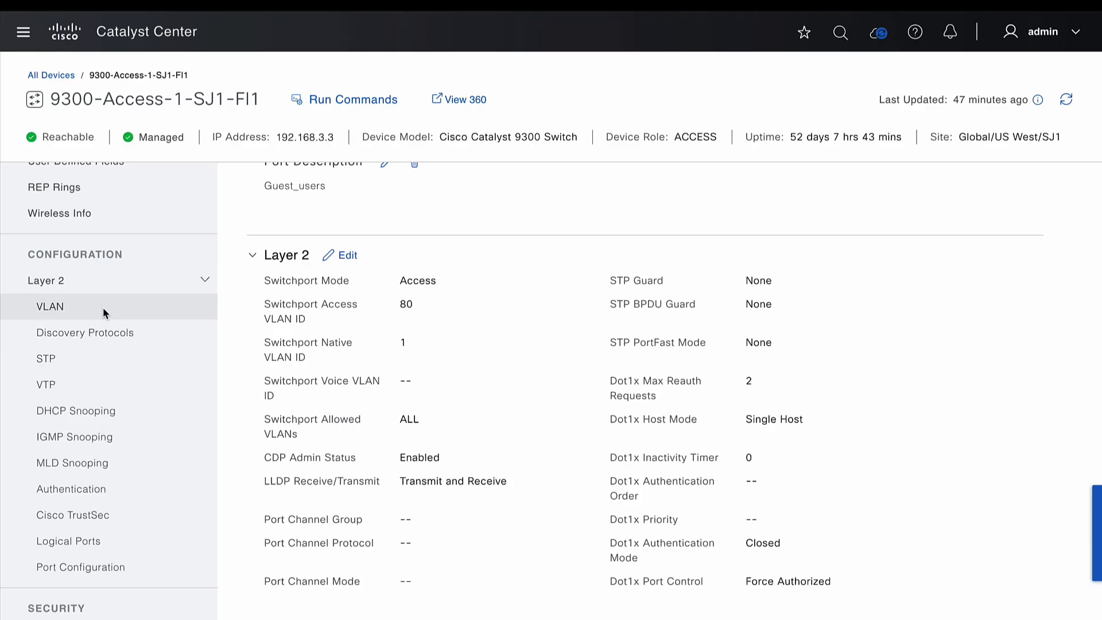
click(59, 309)
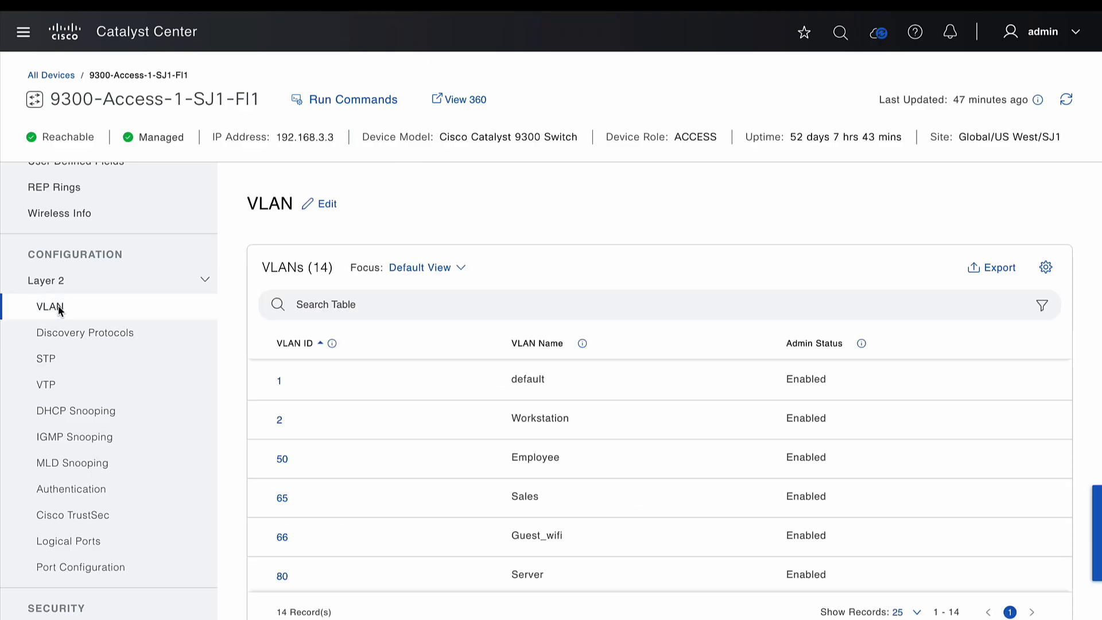
scroll(405, 452, down, 1)
scroll(405, 451, down, 2)
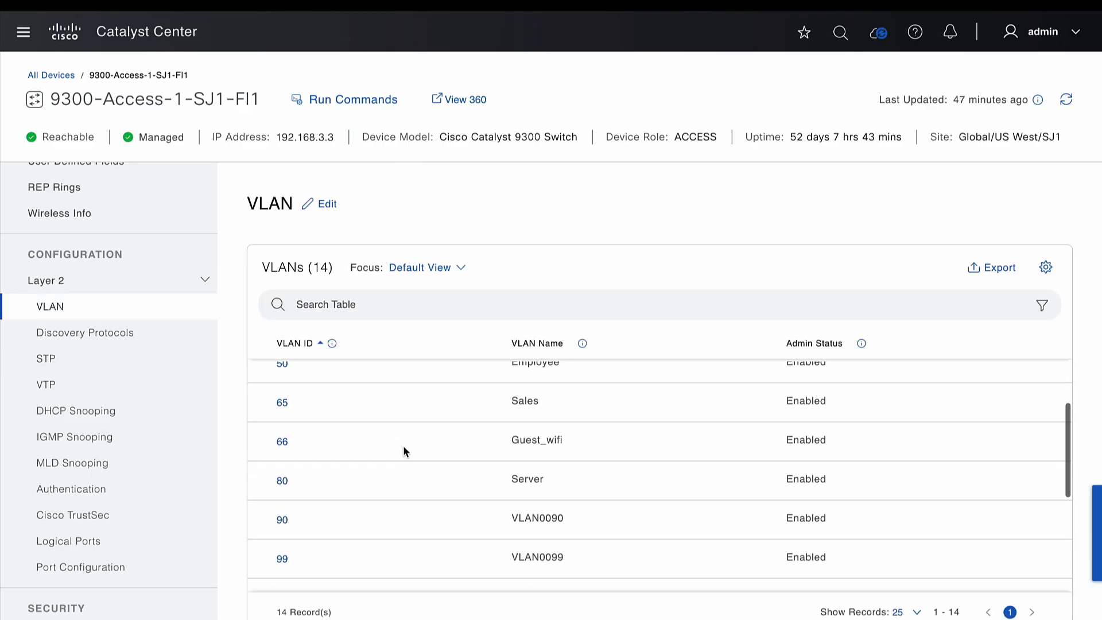
Review the STP settings (Rapid-Pvst, Portfast, BPDU Guard/Filter disabled) and its 10 STP VLANs.
click(78, 354)
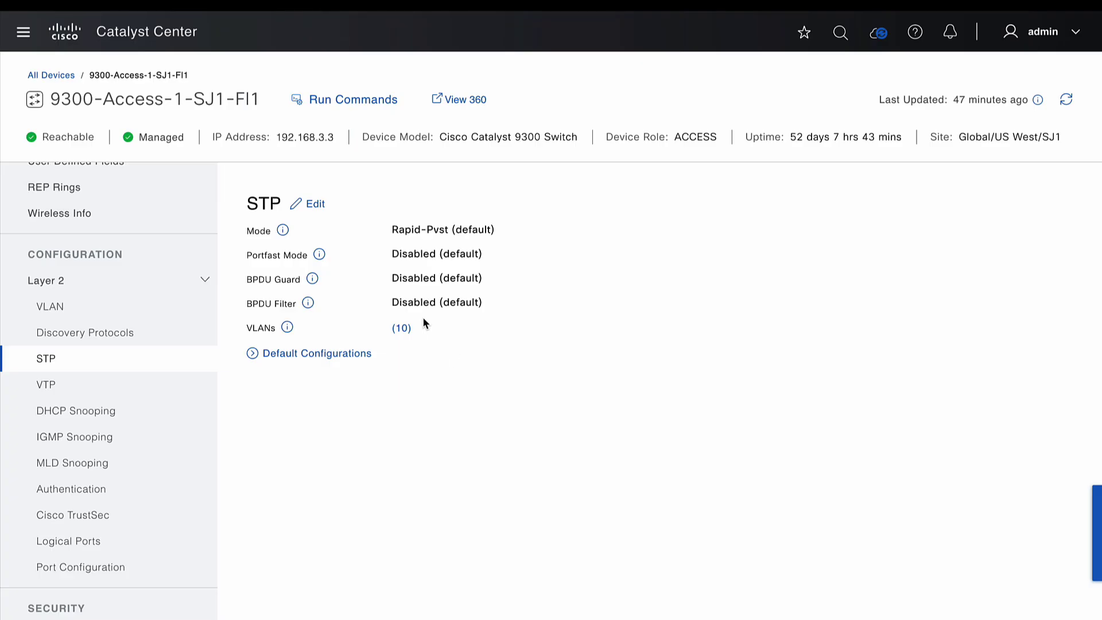
click(407, 330)
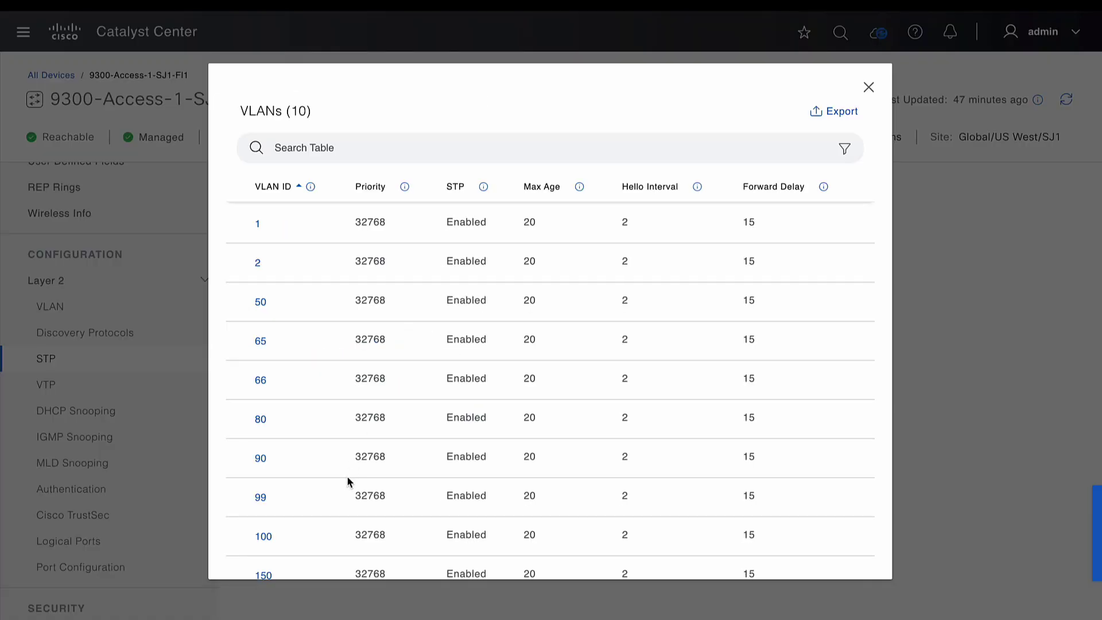
scroll(347, 492, down, 1)
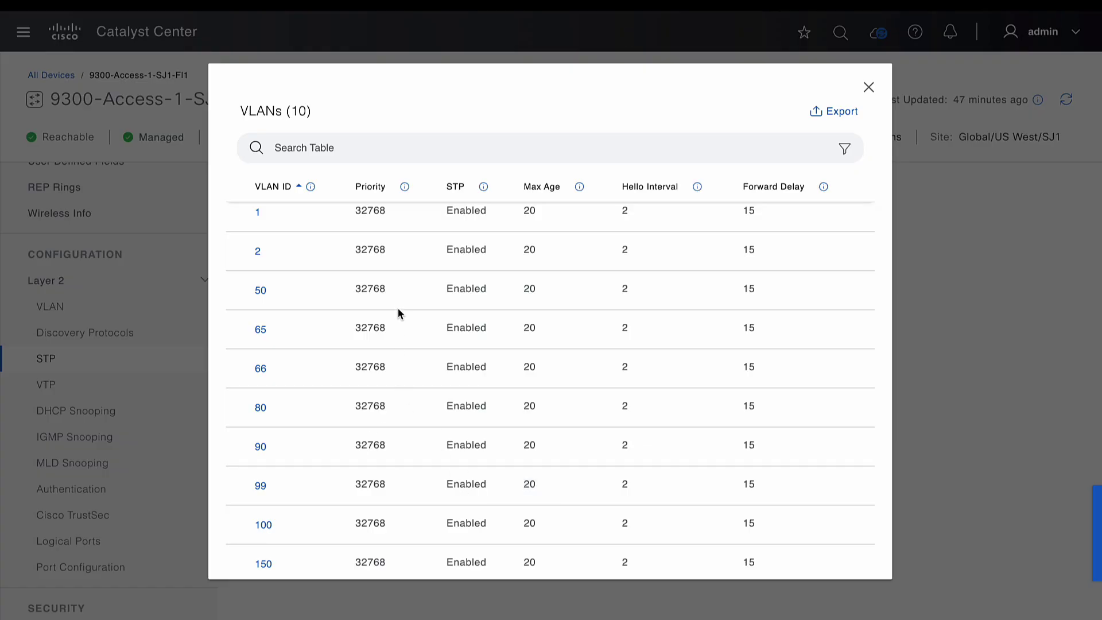
click(869, 88)
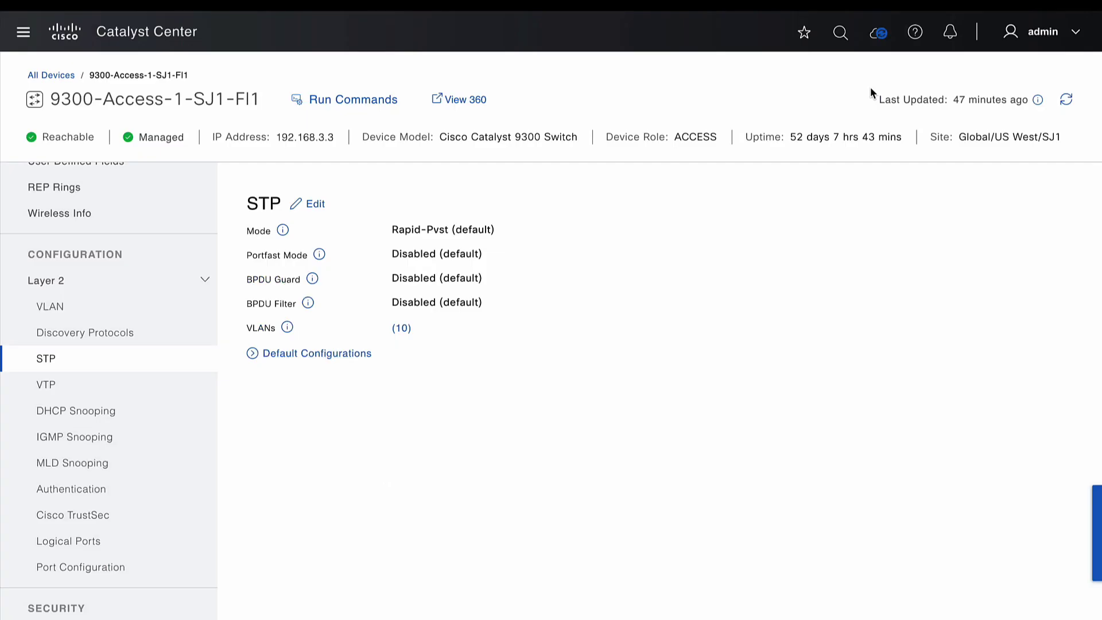
click(113, 568)
Inspect GigabitEthernet1/0/4's port settings, reading through its Dot1x and STP sections.
scroll(426, 521, down, 2)
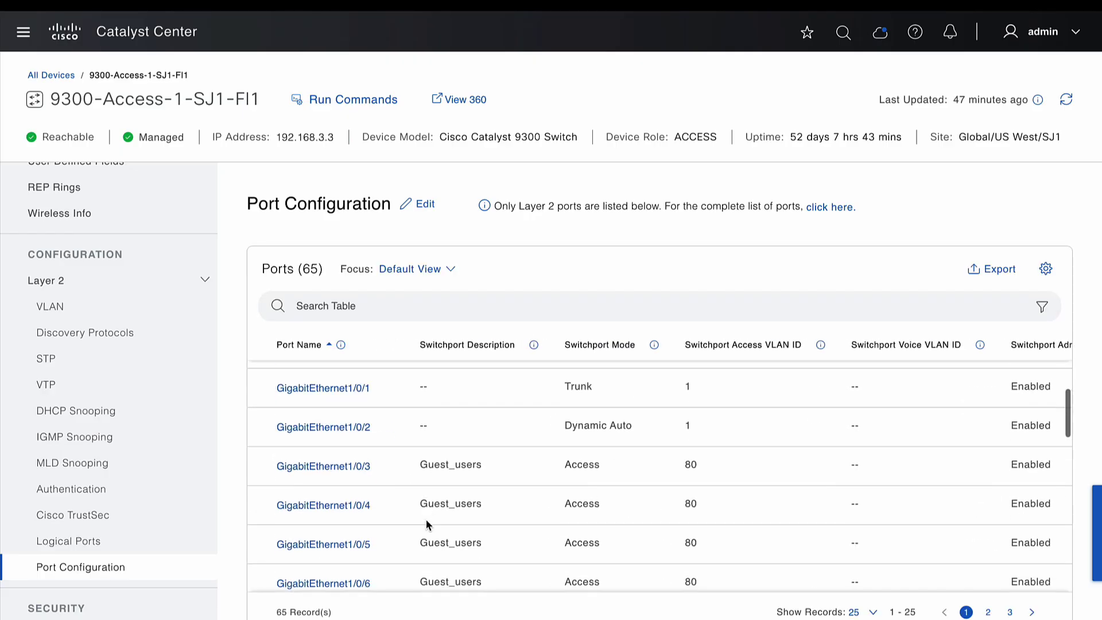
scroll(426, 519, down, 2)
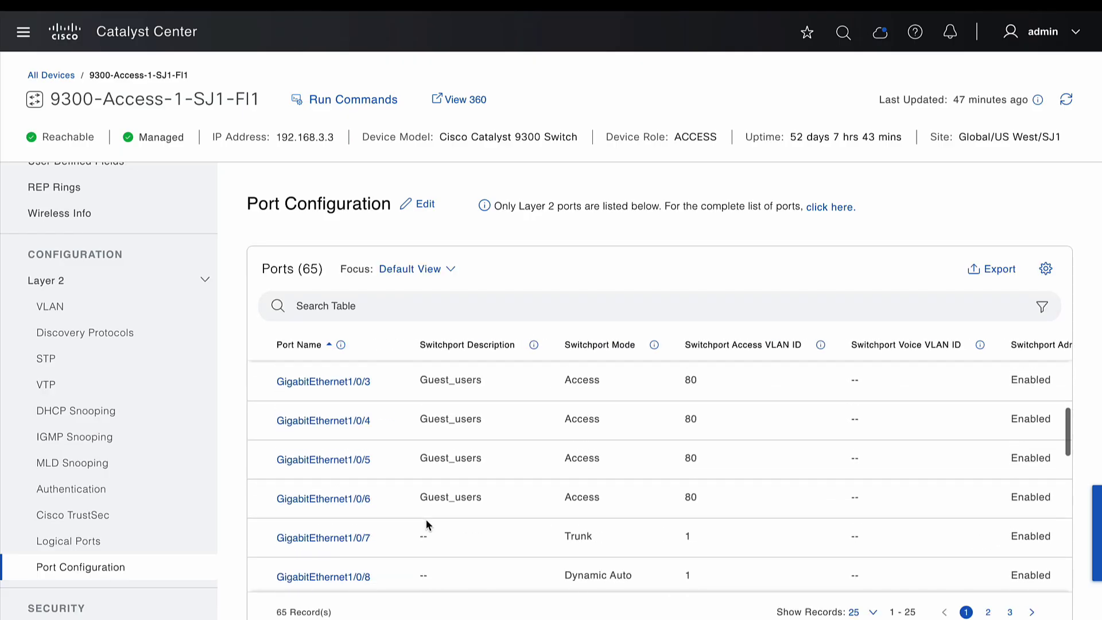
click(336, 422)
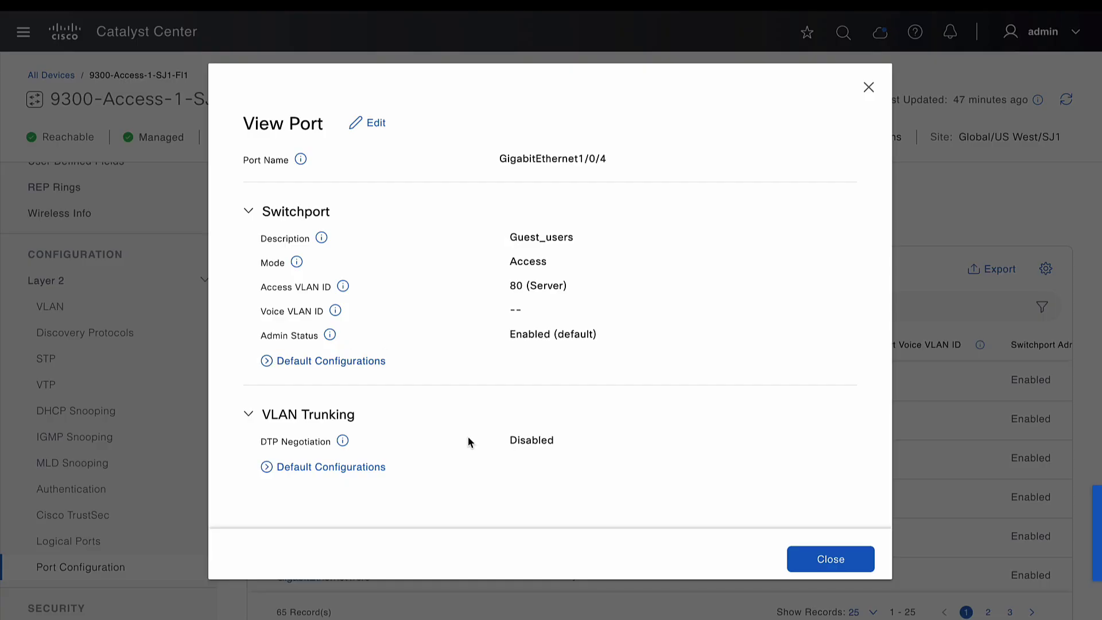
scroll(468, 442, down, 1)
scroll(469, 440, down, 5)
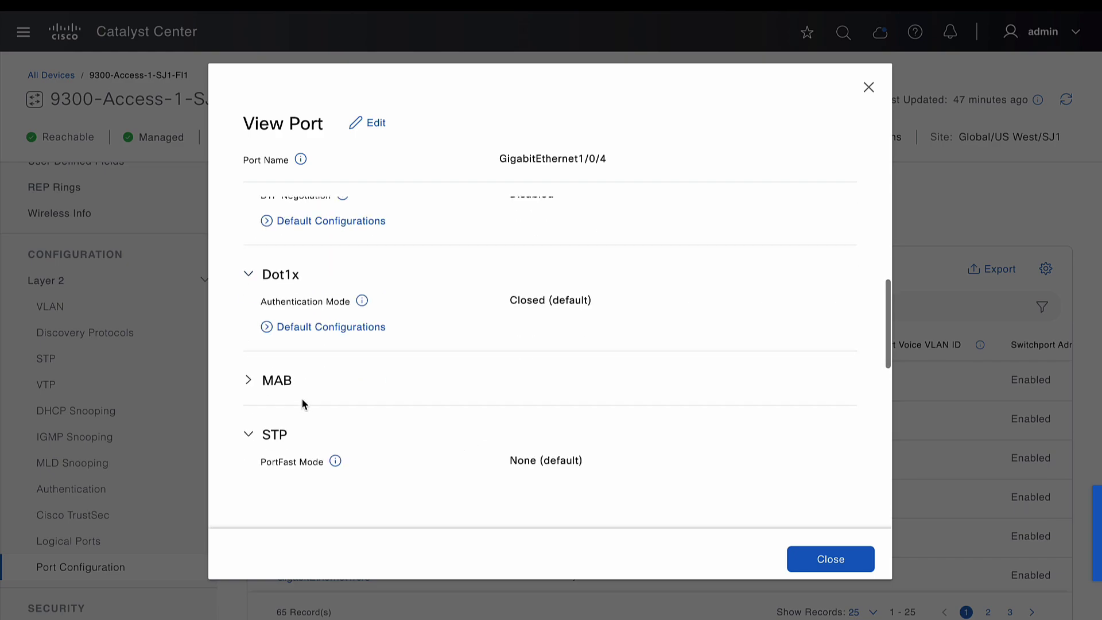
scroll(482, 402, down, 3)
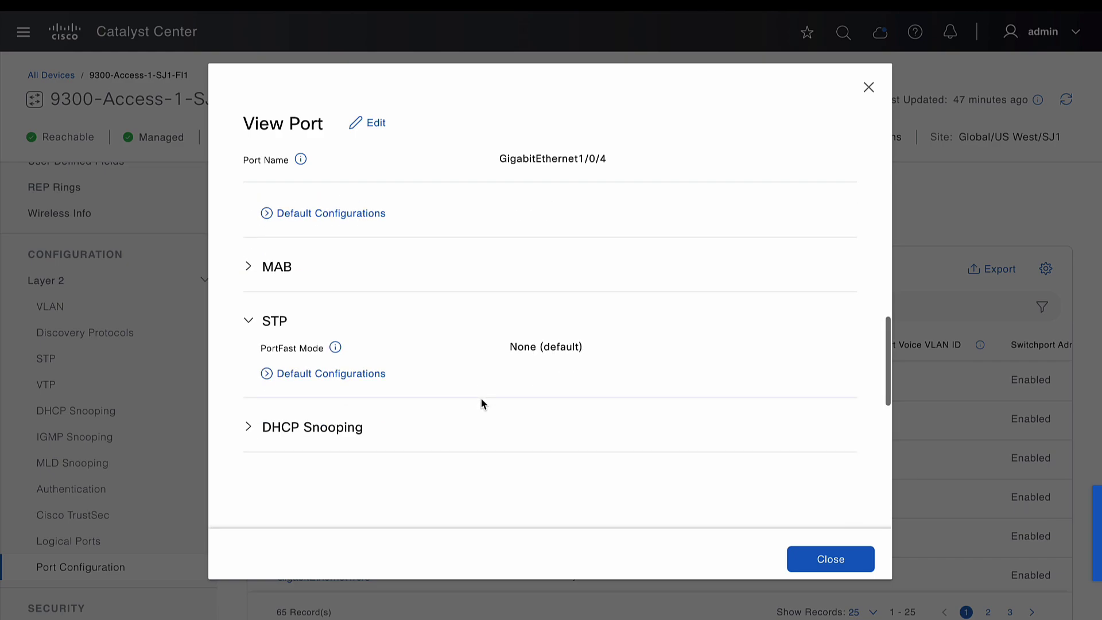
scroll(481, 399, down, 2)
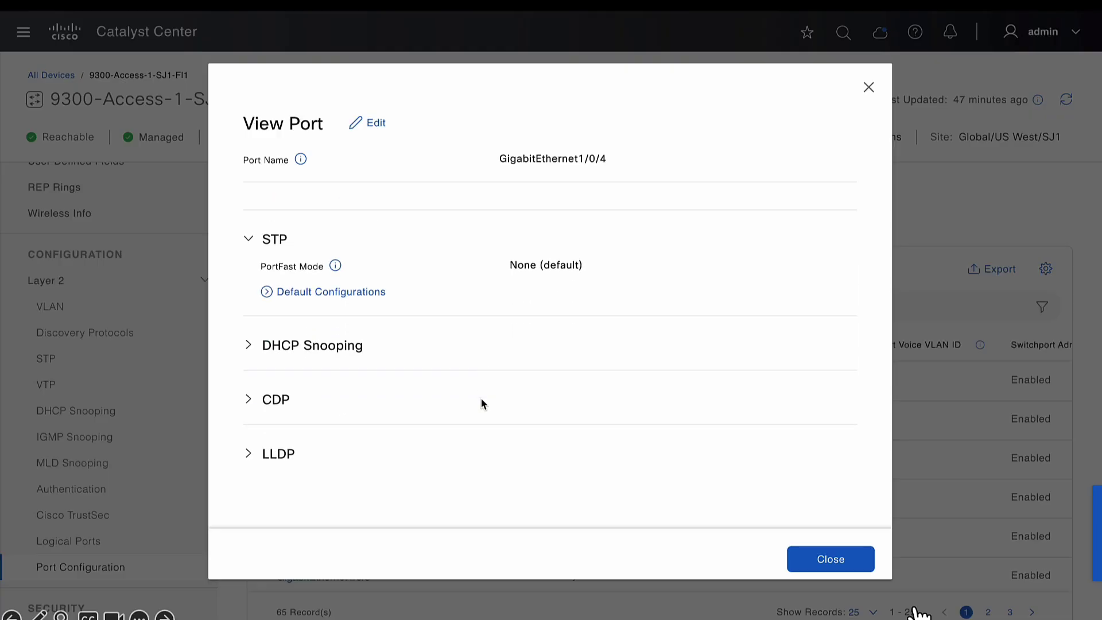
scroll(481, 404, up, 3)
scroll(481, 403, down, 3)
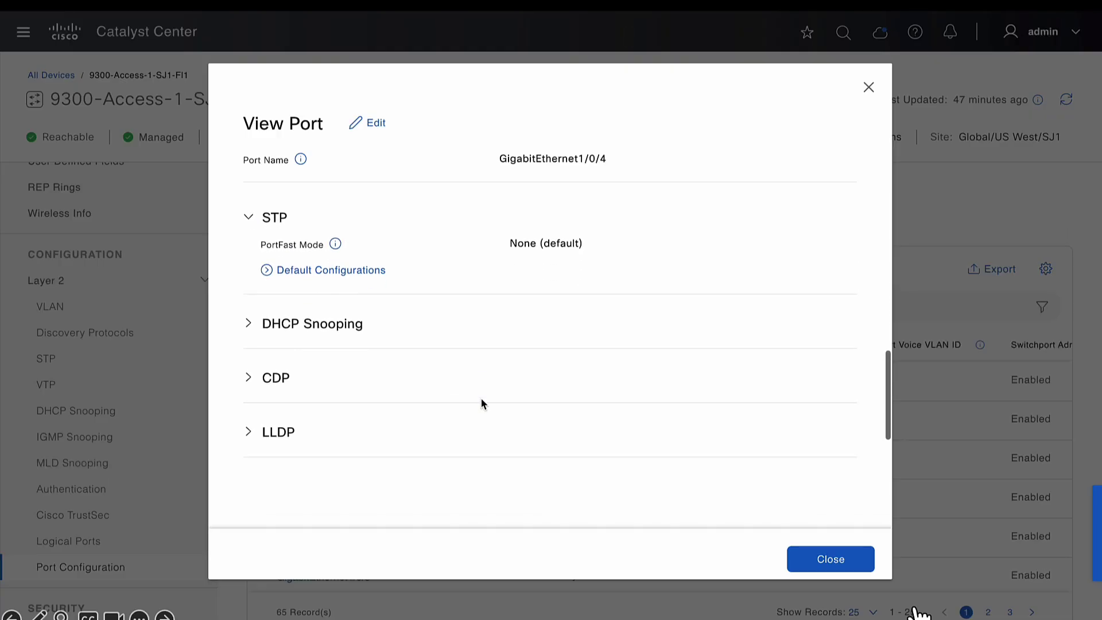
scroll(481, 404, down, 1)
scroll(481, 403, down, 1)
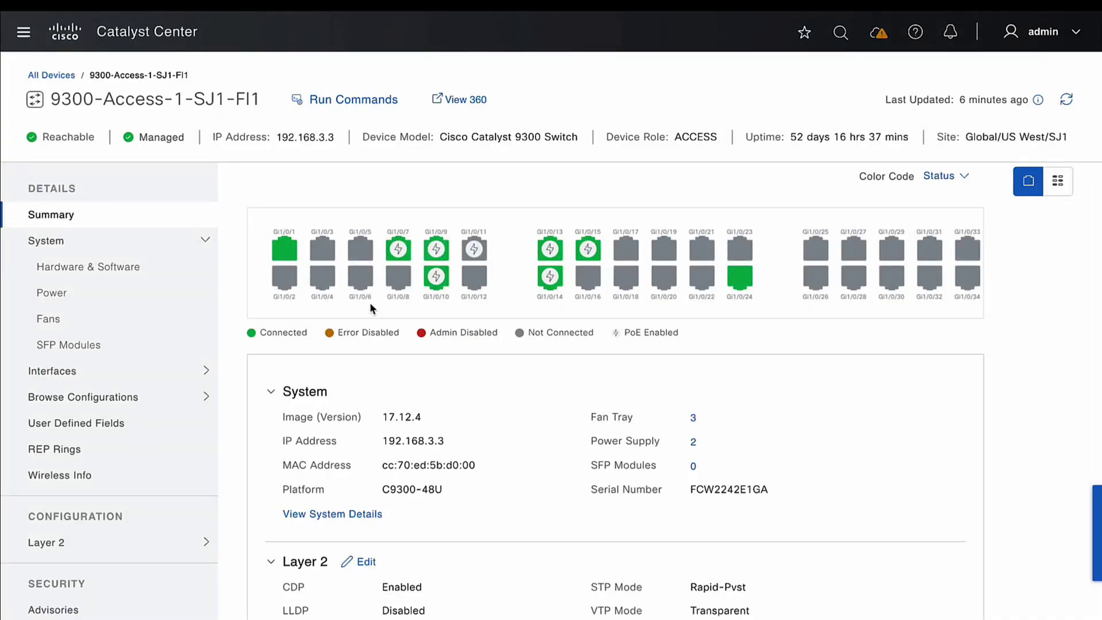
Change Gi1/0/5's description from Guest_users to Student, set access VLAN 2 (Workstation), and save.
click(364, 256)
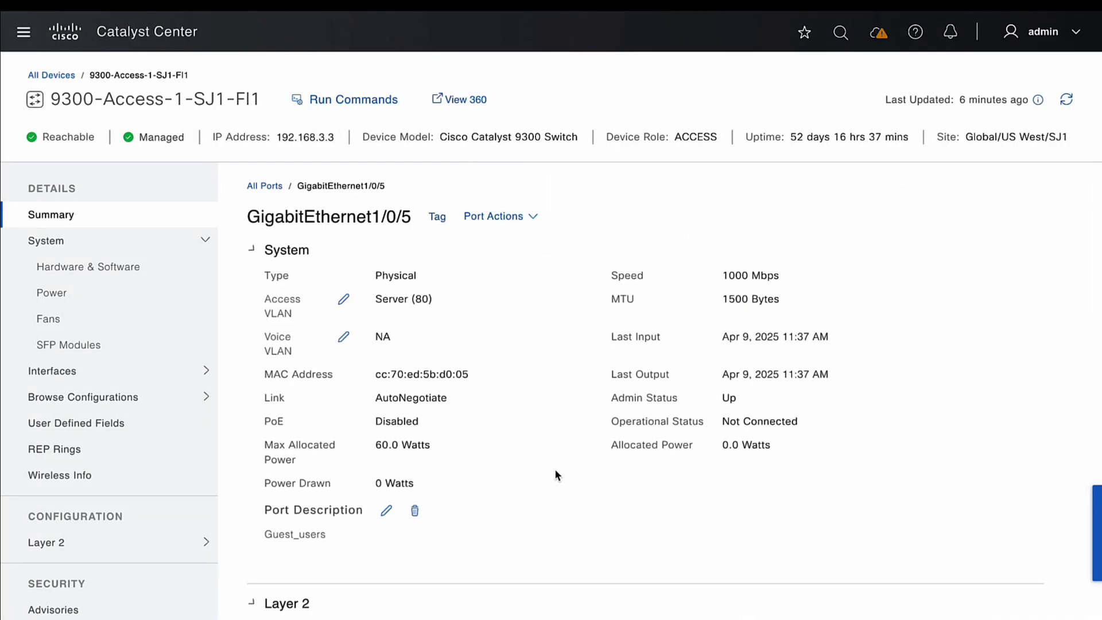
scroll(555, 469, down, 5)
scroll(554, 468, down, 1)
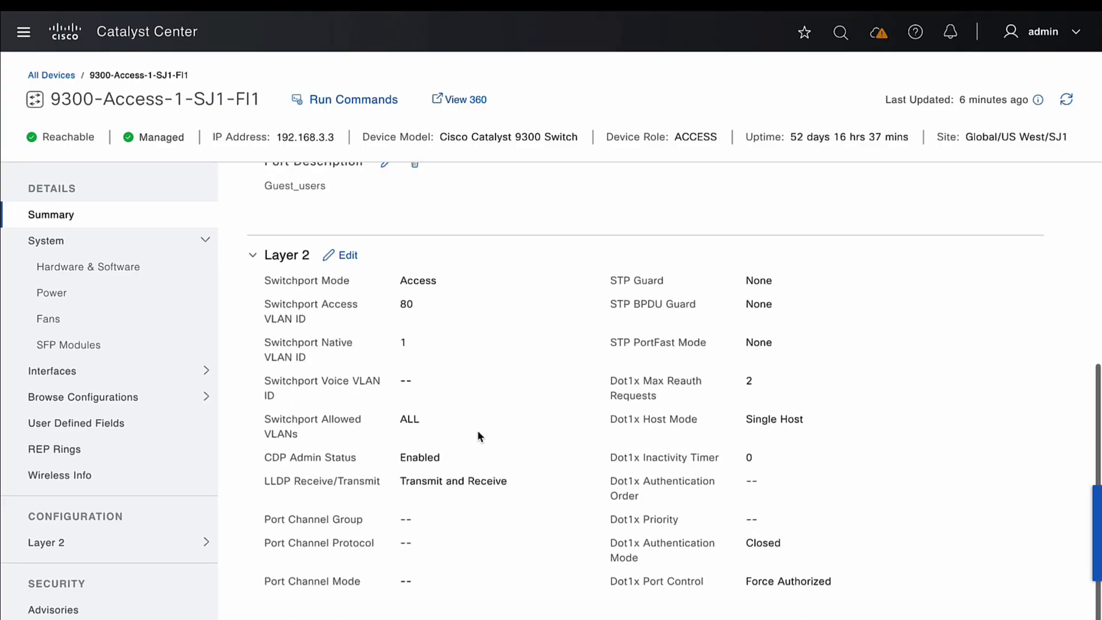
click(341, 256)
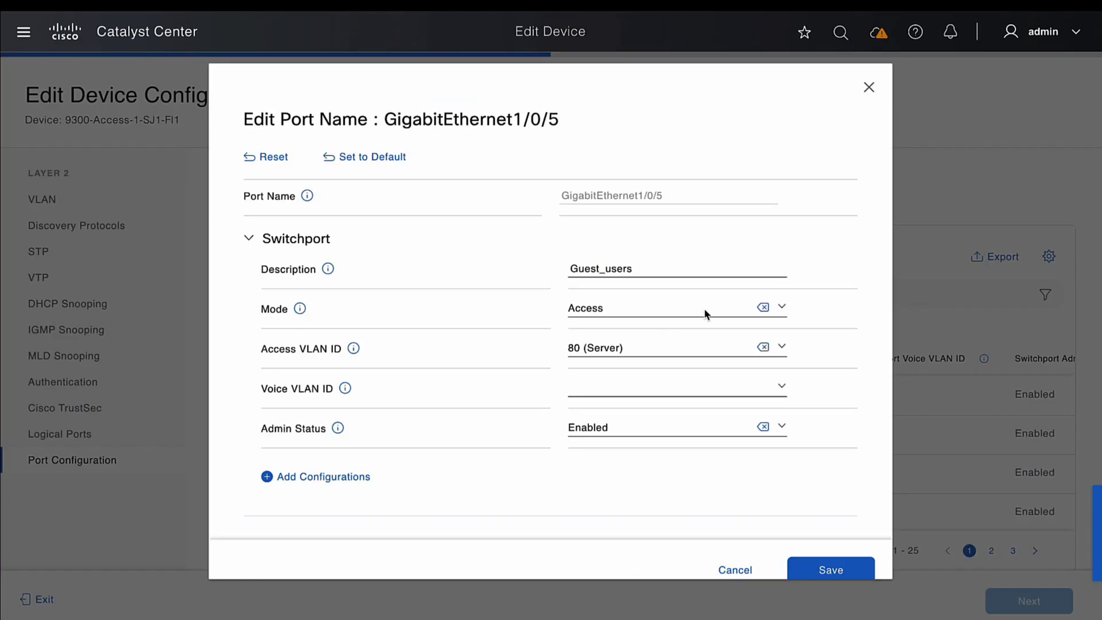
double_click(666, 270)
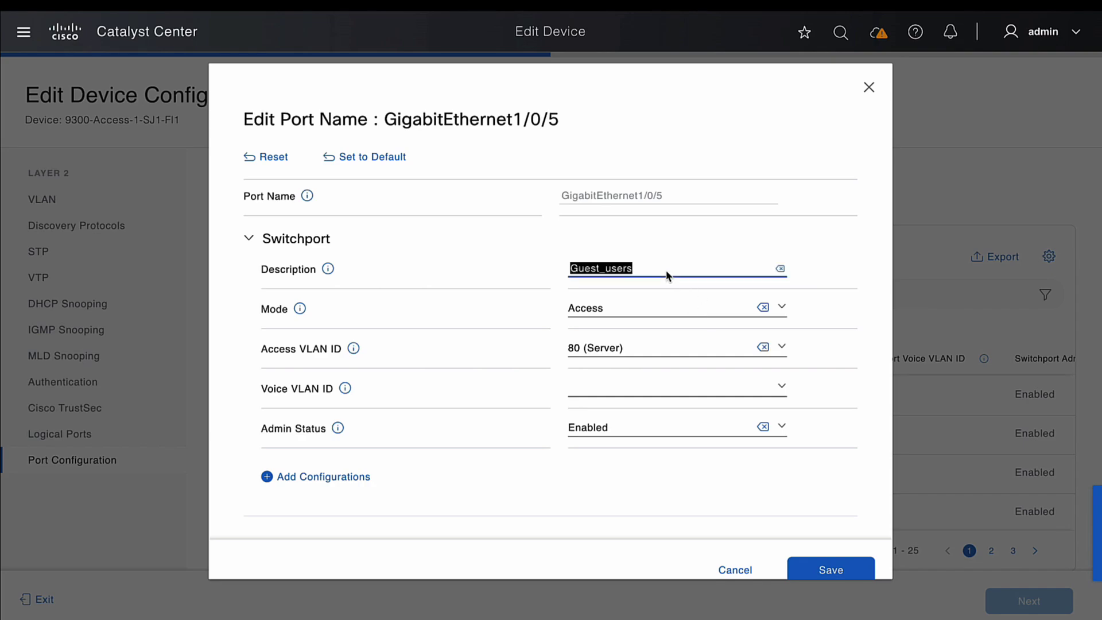
text(Student)
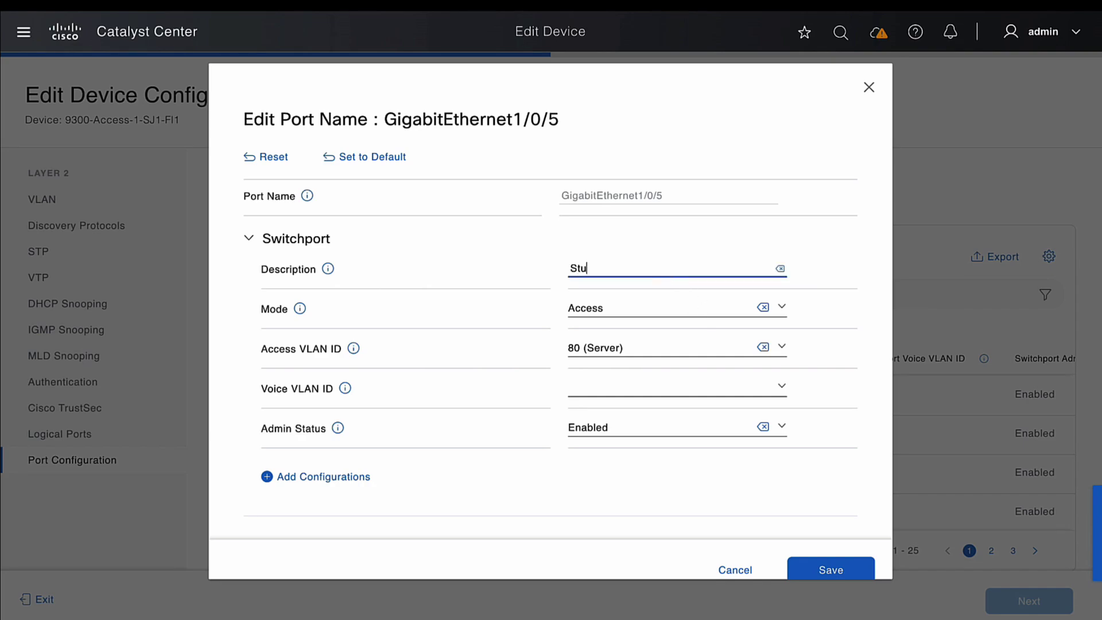
click(643, 352)
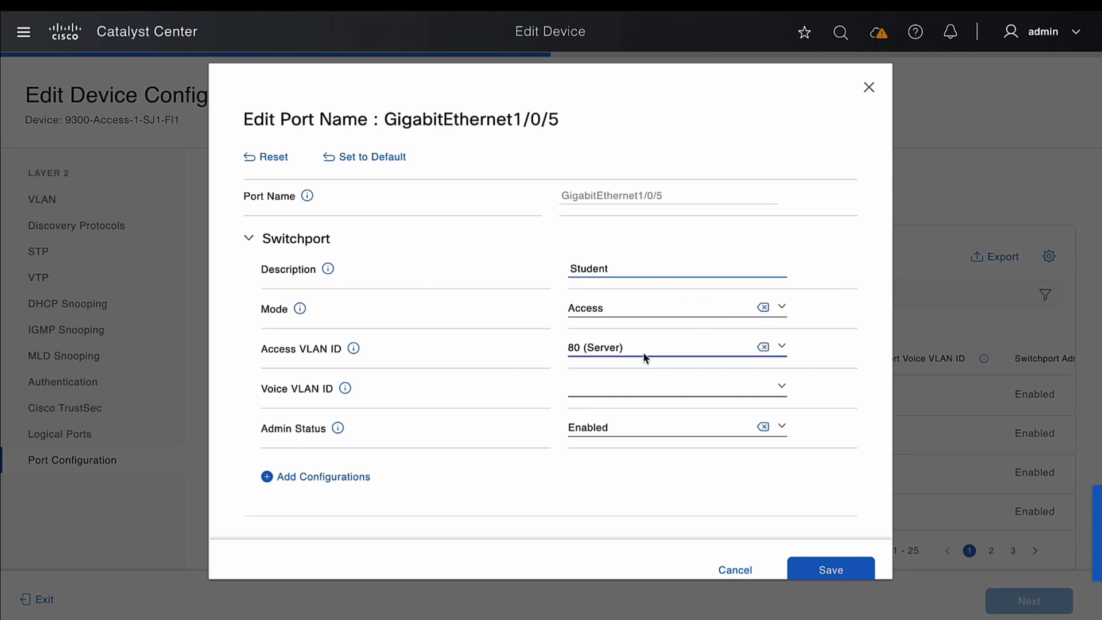
click(627, 438)
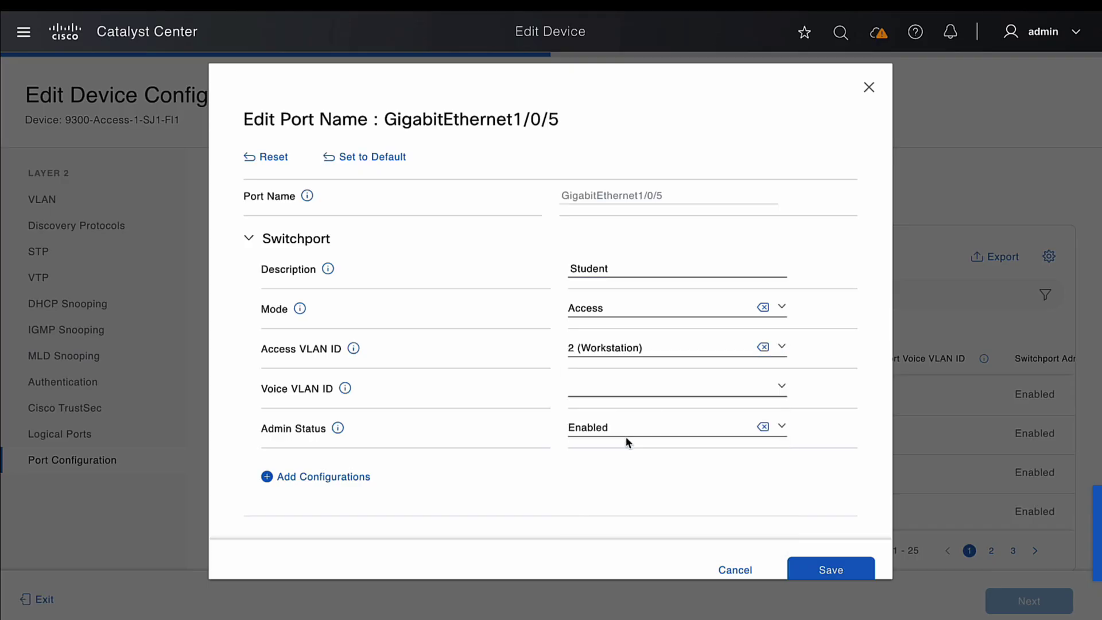
scroll(675, 508, down, 1)
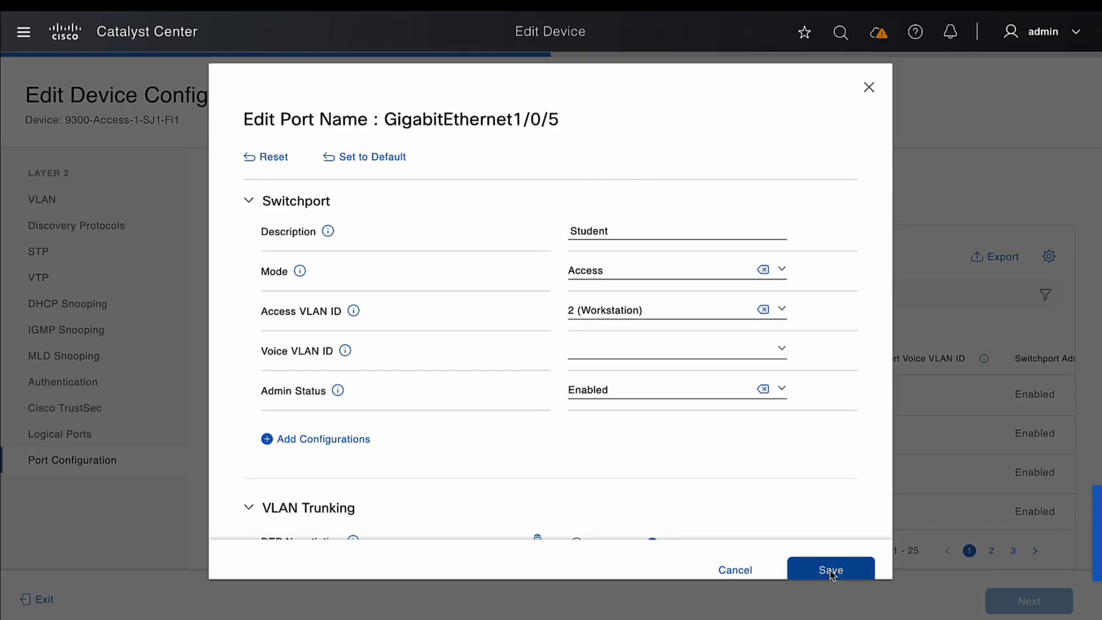
click(830, 570)
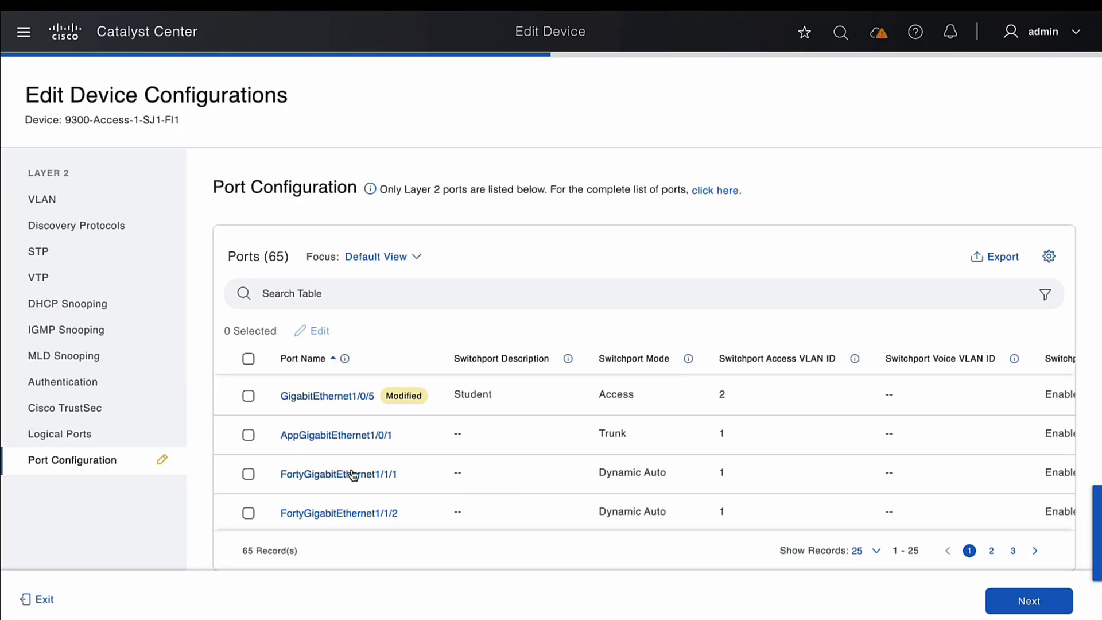
scroll(352, 474, down, 4)
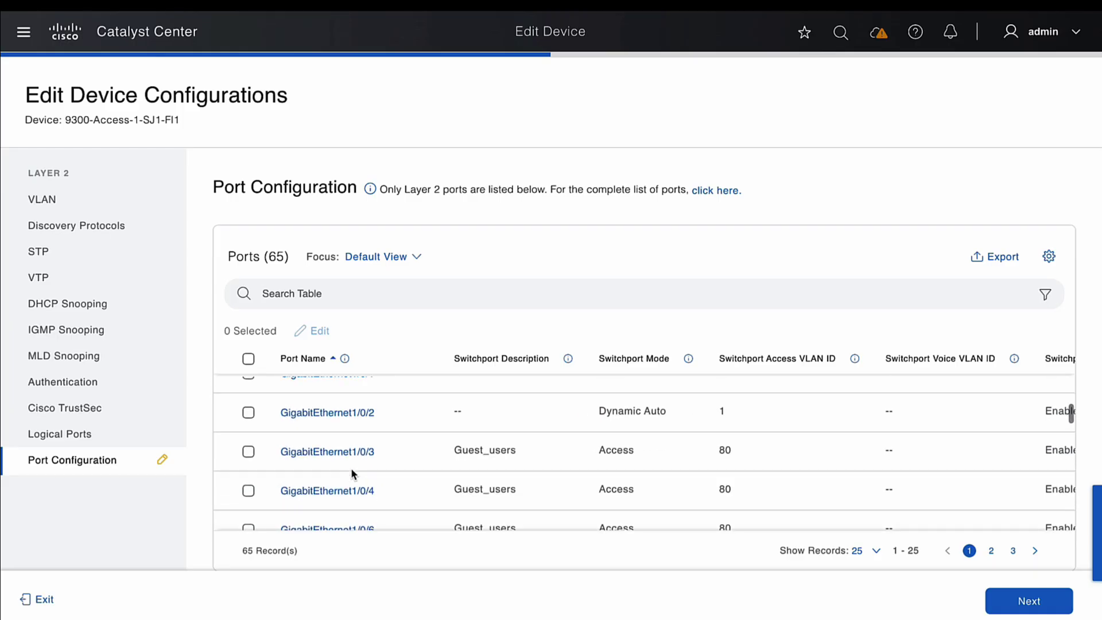
Reset GigabitEthernet1/0/4 to defaults (no description, Dynamic Auto, VLAN 1) and save.
scroll(352, 470, down, 2)
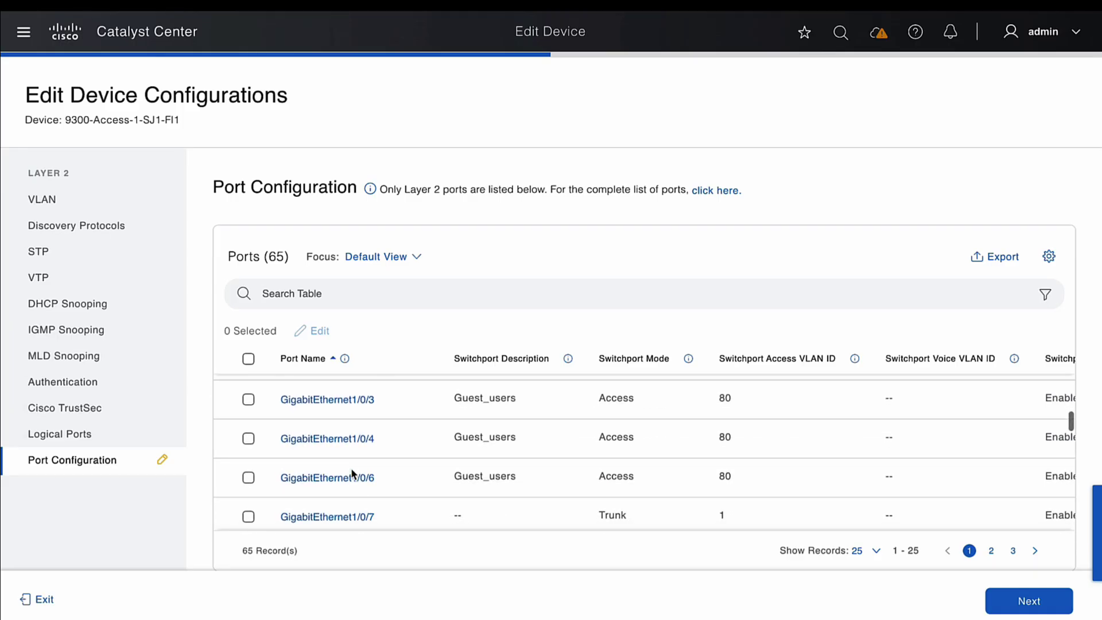
click(248, 432)
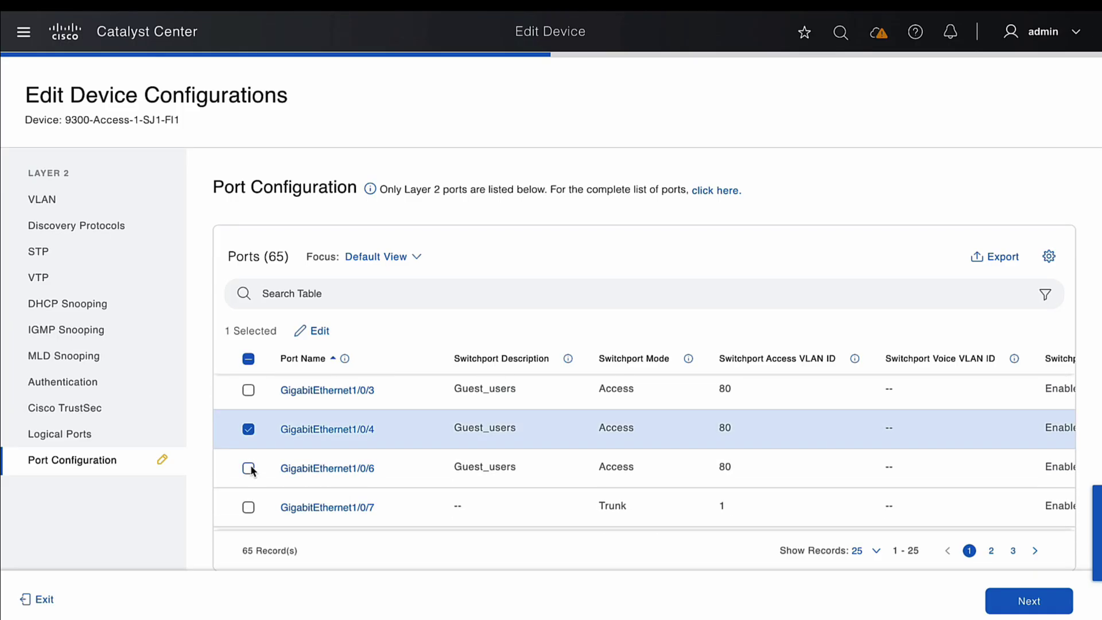
click(318, 332)
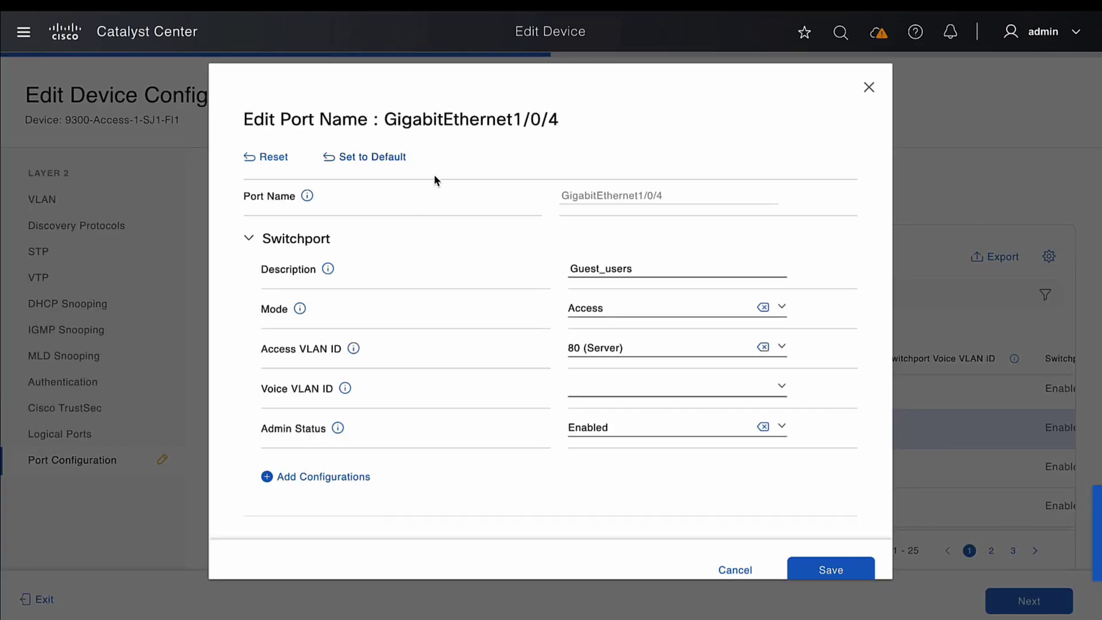
click(359, 161)
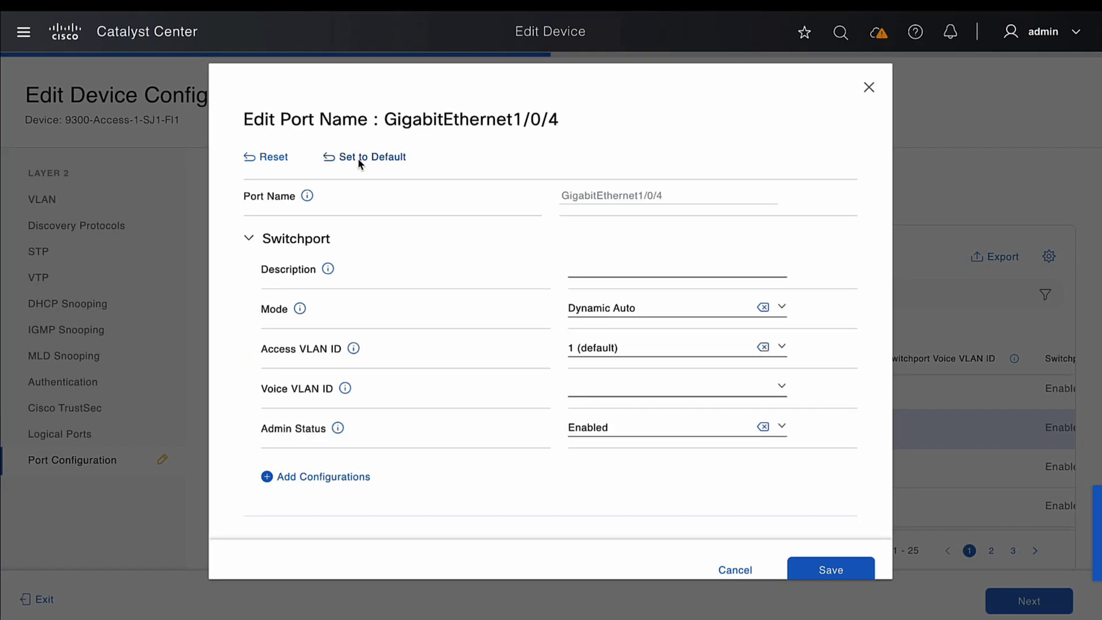
click(850, 569)
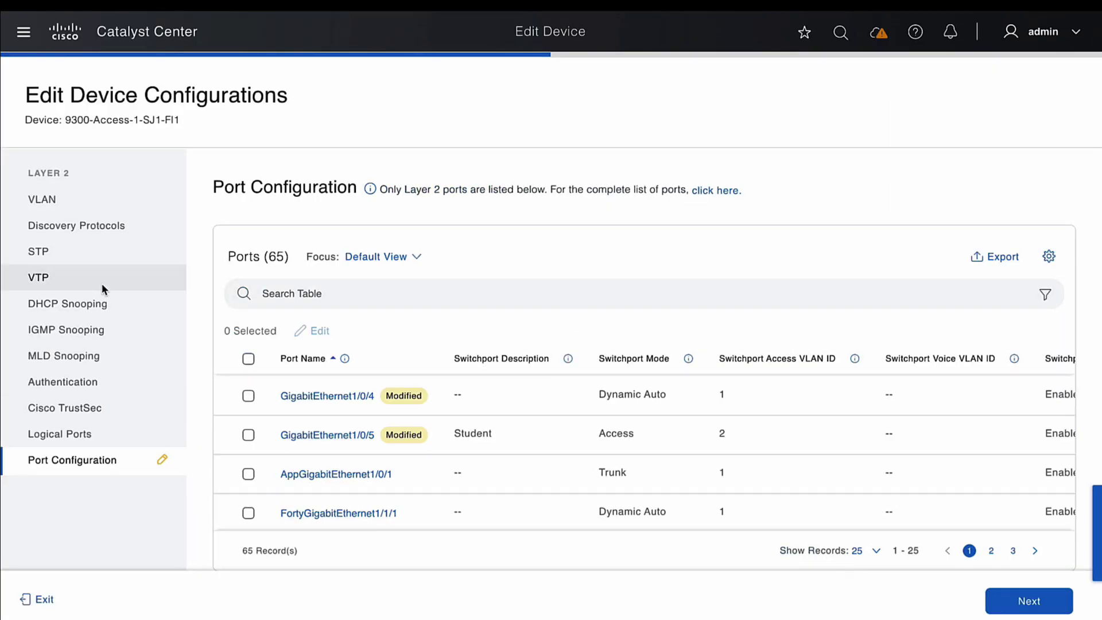
Change VLAN 2's name from Workstation to Student and save it.
click(51, 198)
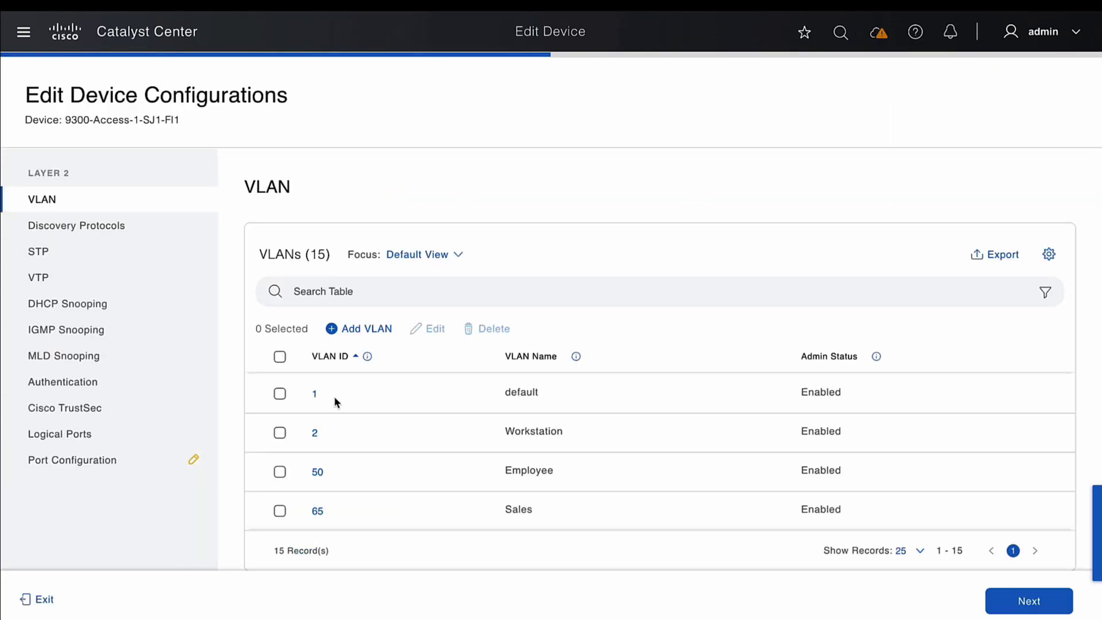
click(280, 433)
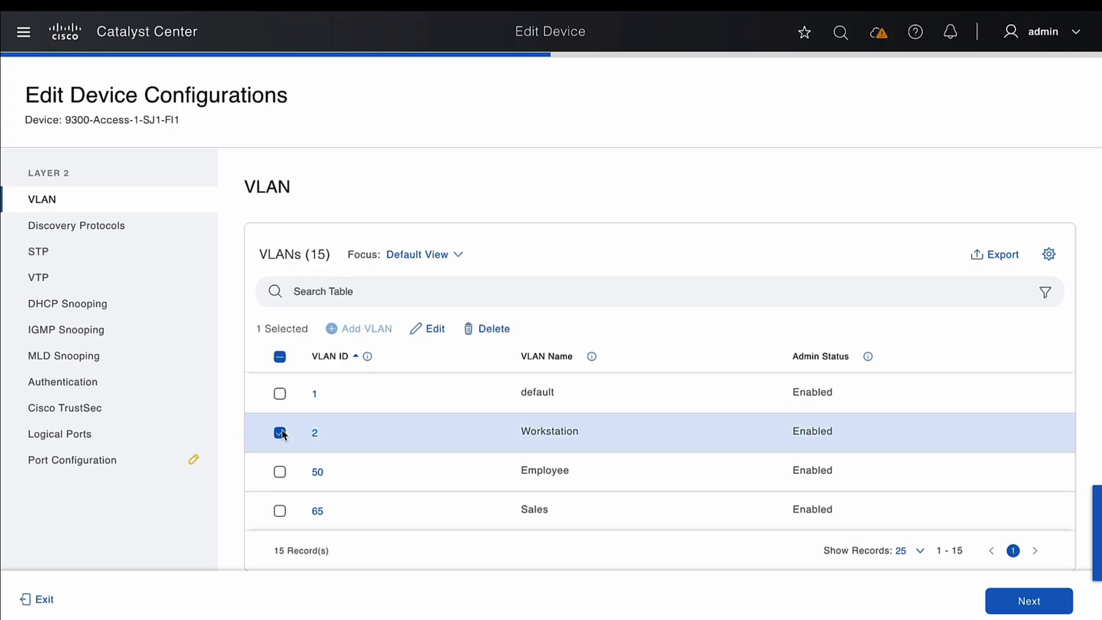
click(431, 329)
double_click(593, 236)
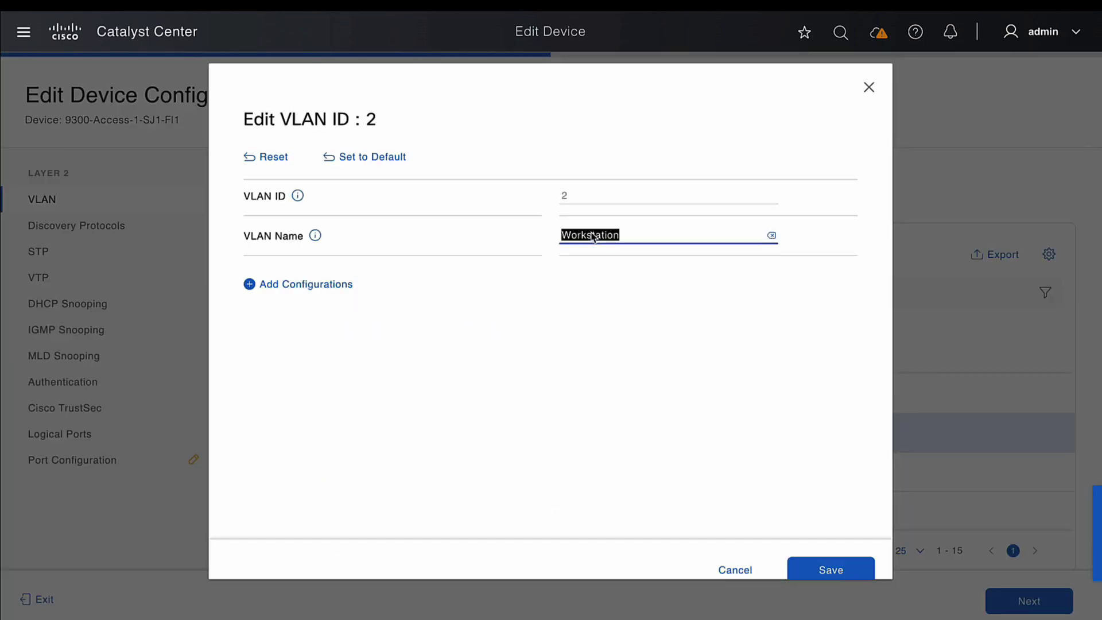
text(Student)
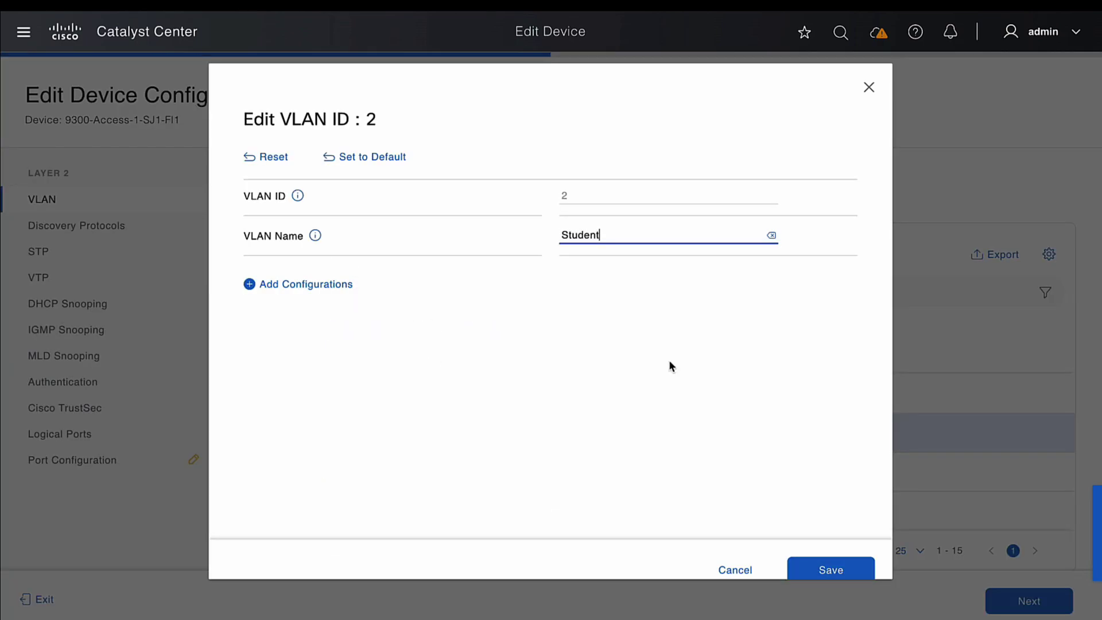
click(831, 571)
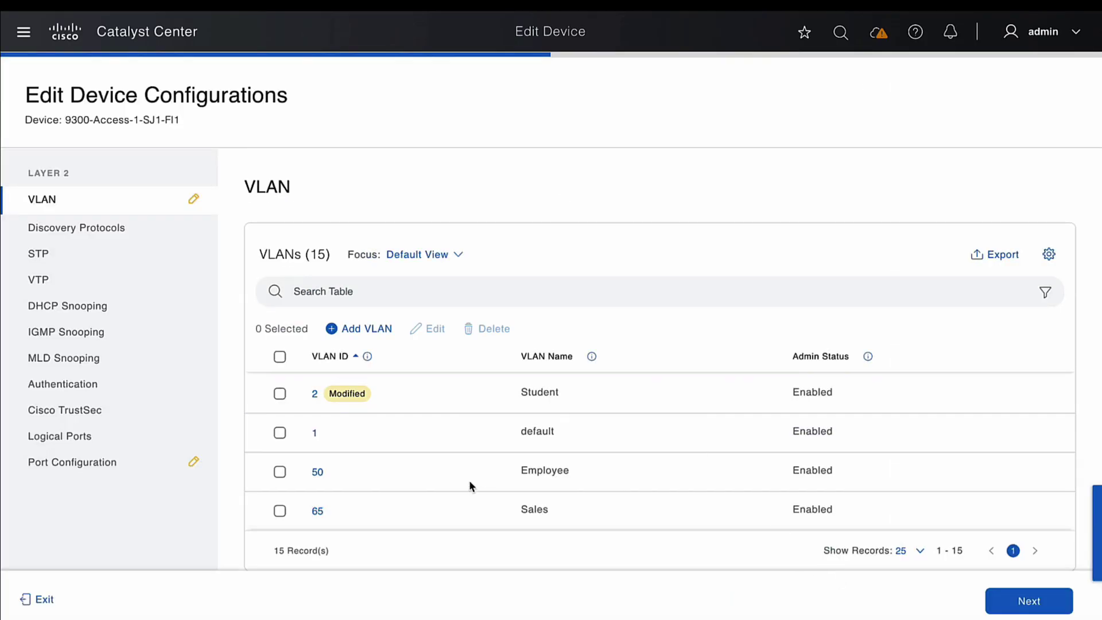
Set the switch's VTP mode to Server and advance to the Provision Device page.
click(89, 279)
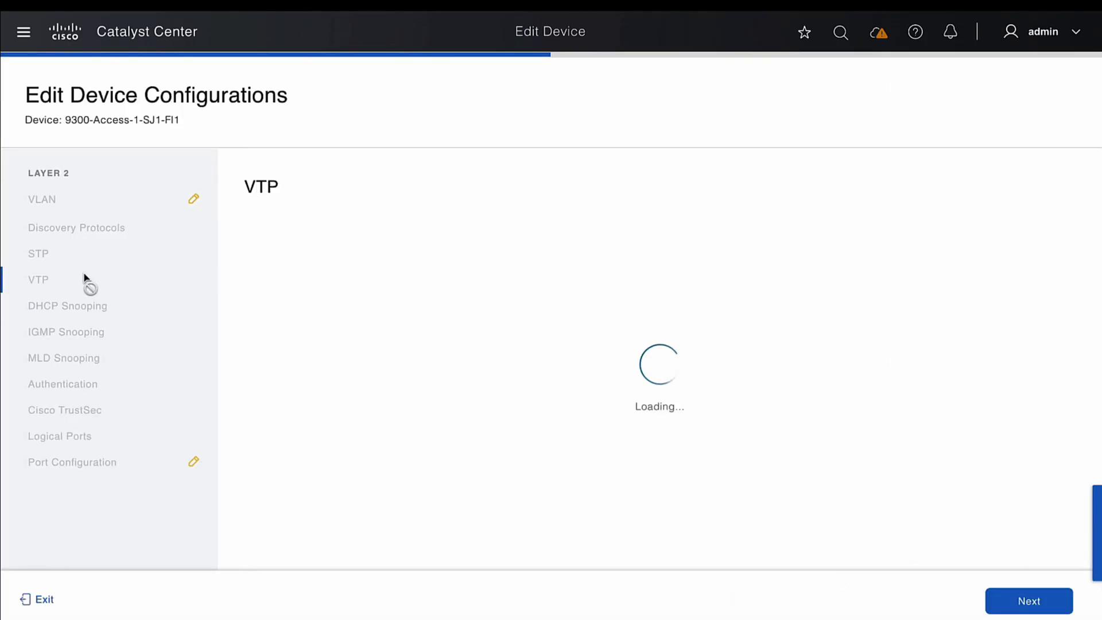
click(581, 262)
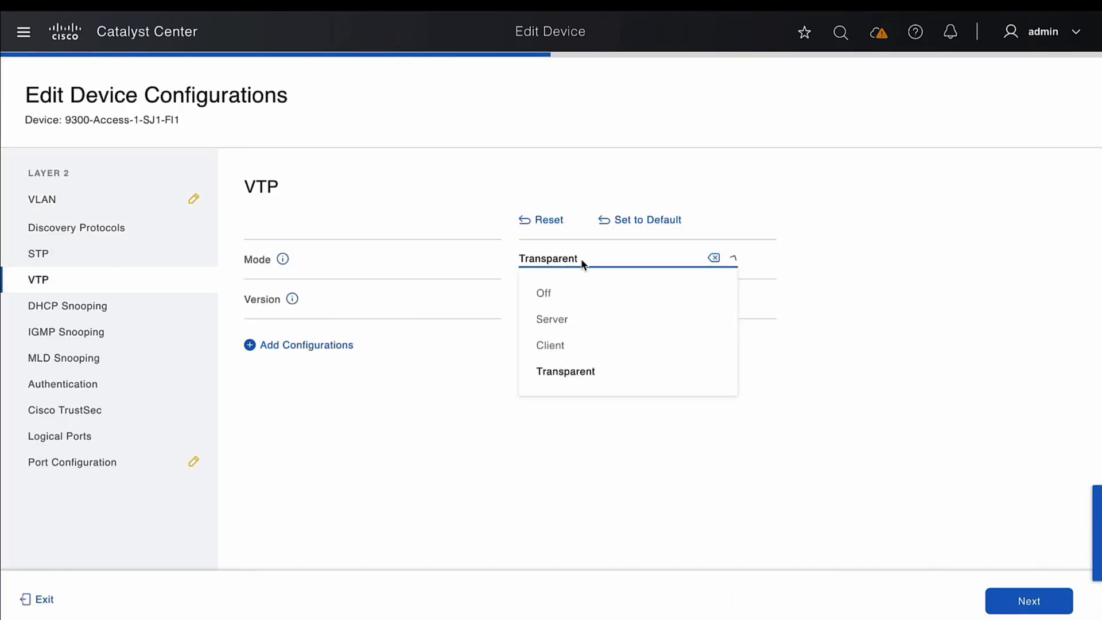
click(567, 319)
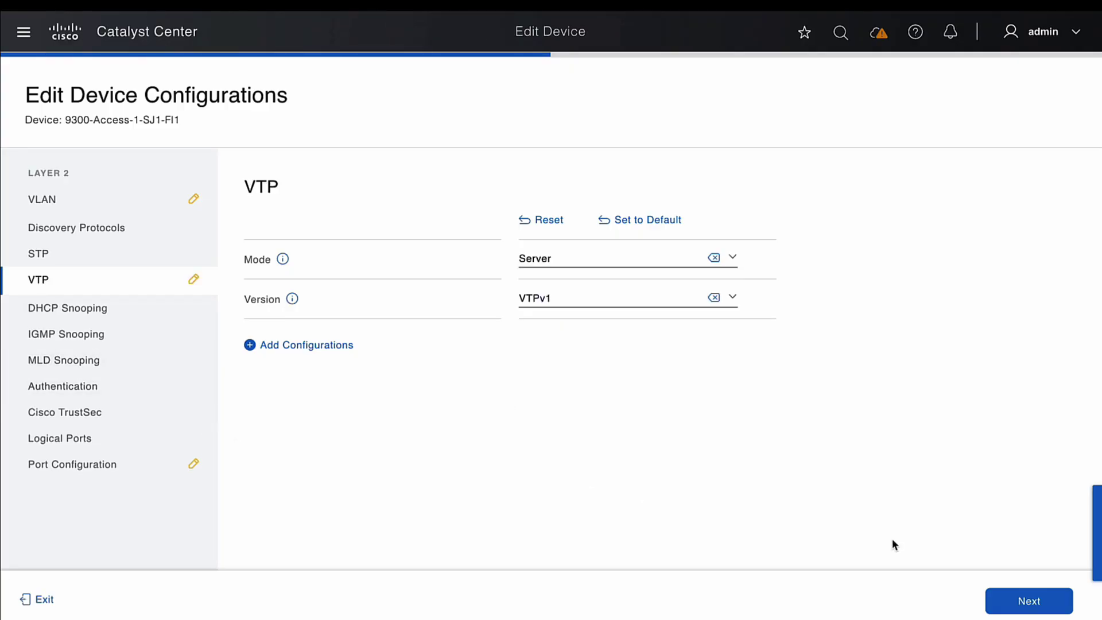
click(1019, 600)
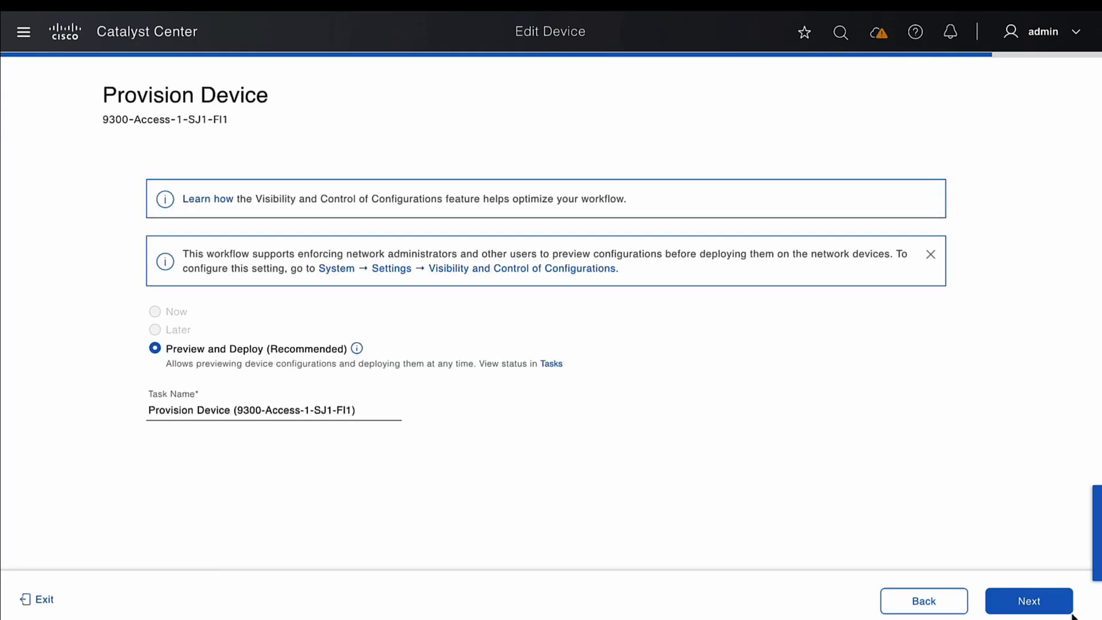
Pass the pre-deployment checks, deploy the 13-line configuration now, and return to the switch page.
click(1054, 607)
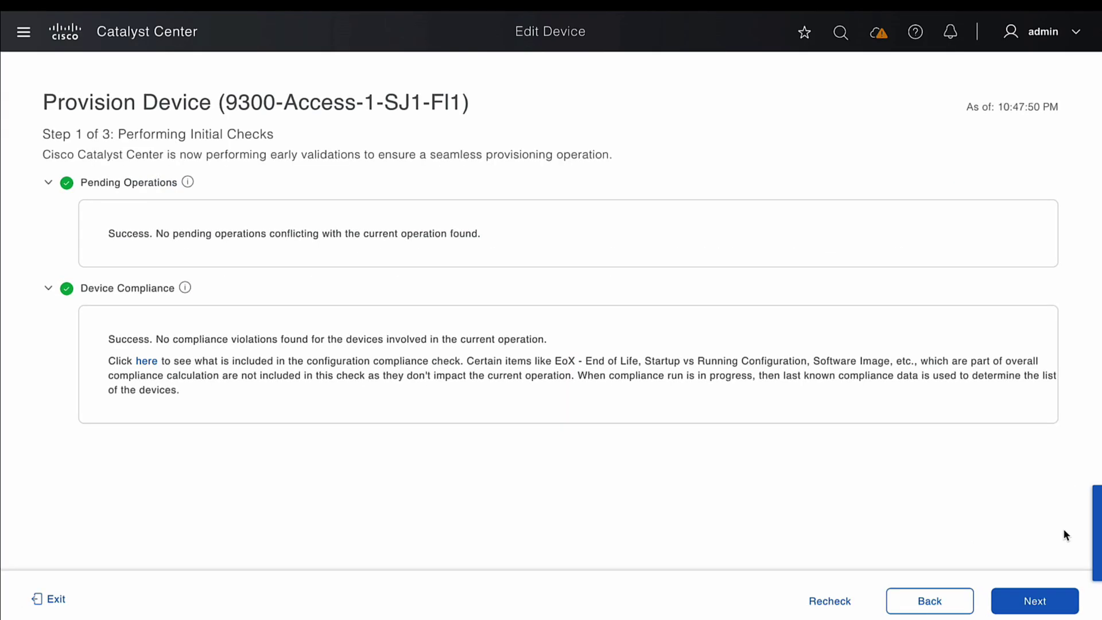
click(1032, 600)
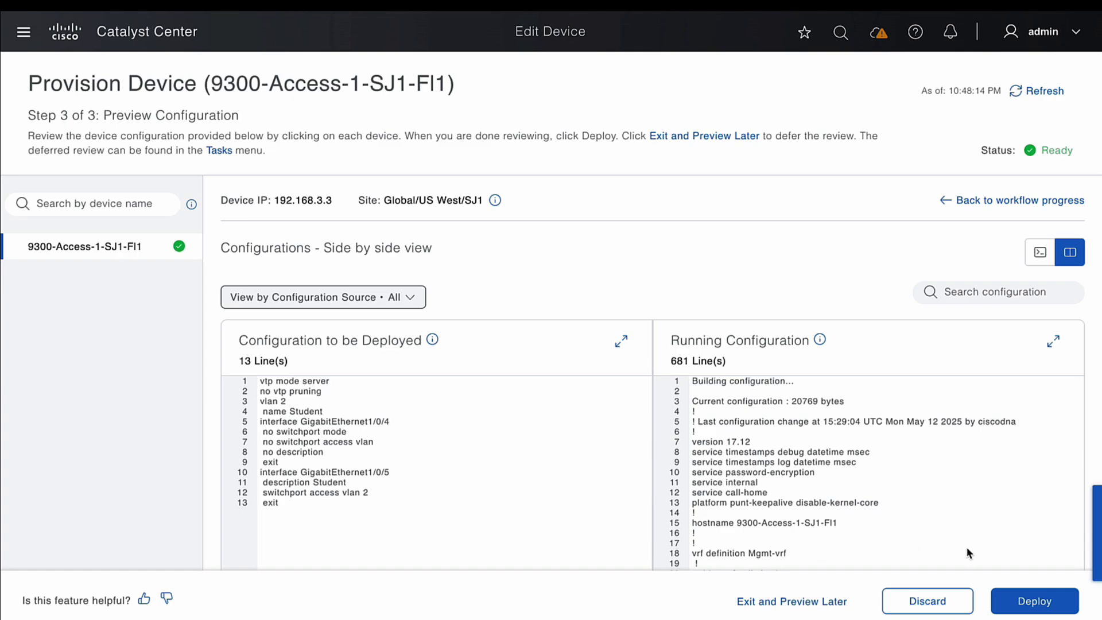
click(1037, 604)
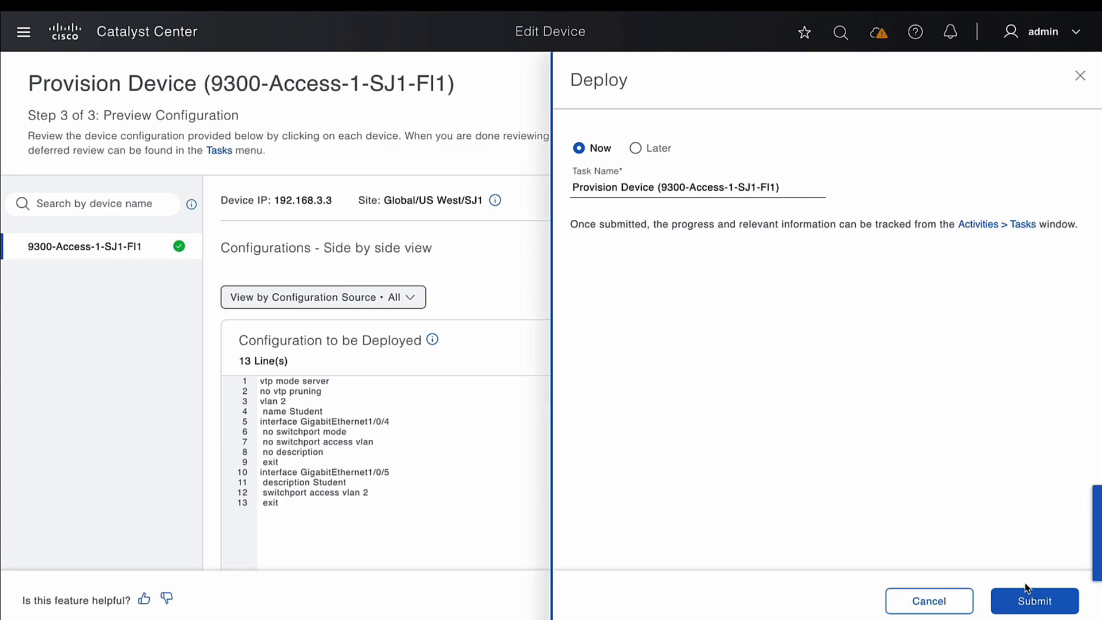
click(1035, 601)
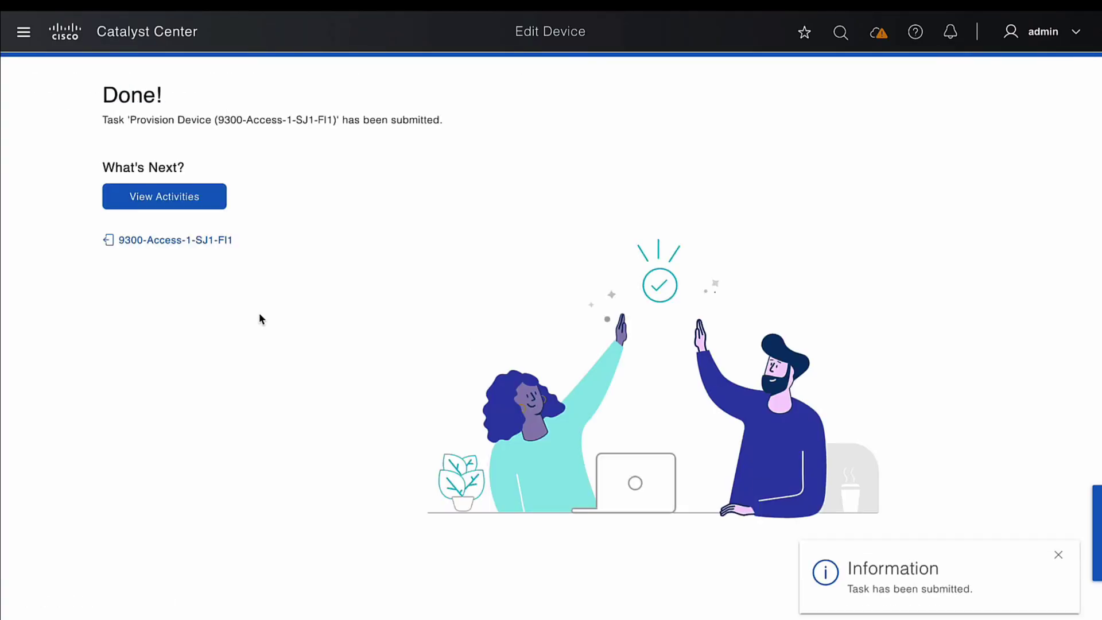
click(163, 243)
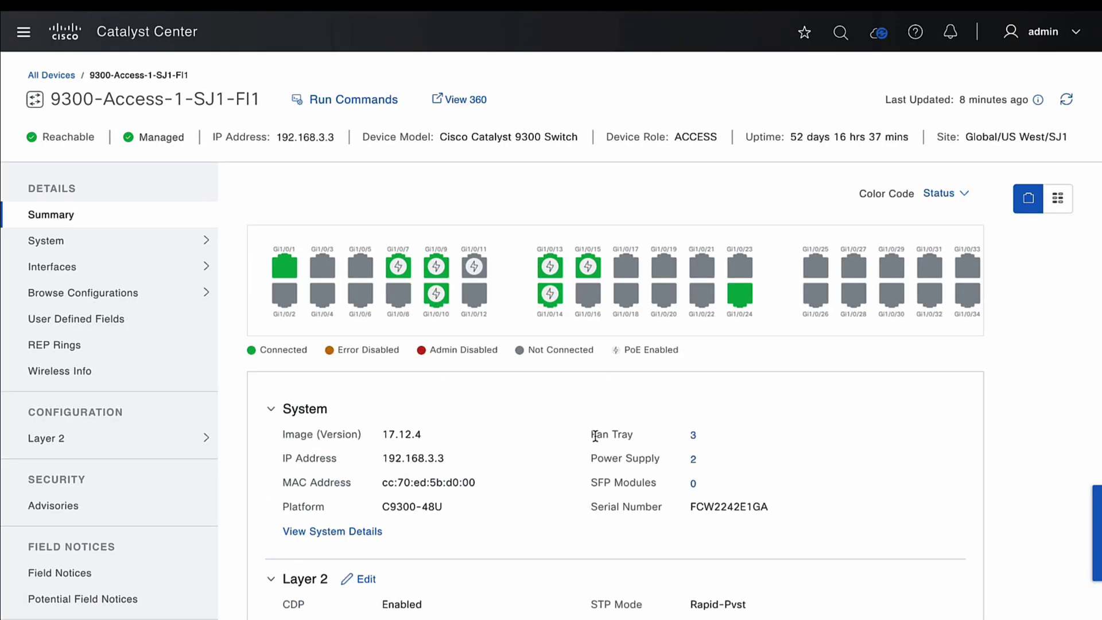
click(358, 270)
scroll(539, 444, down, 5)
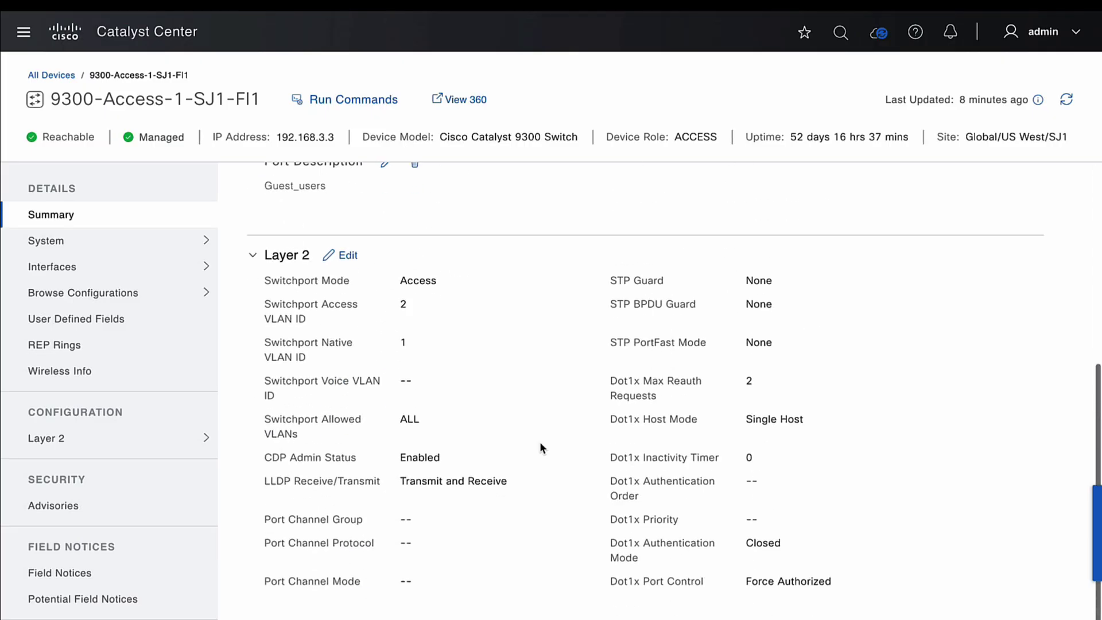
double_click(404, 305)
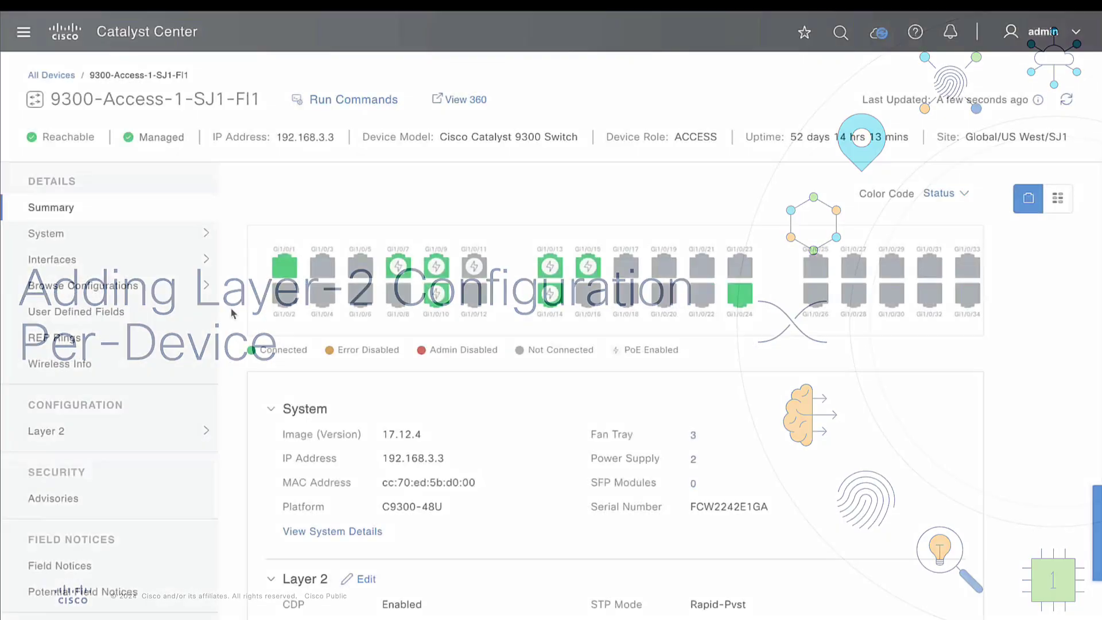
Add a VLAN with ID 110 and name Camera in the switch's VLAN editor and save it.
click(181, 431)
scroll(132, 419, down, 1)
click(77, 401)
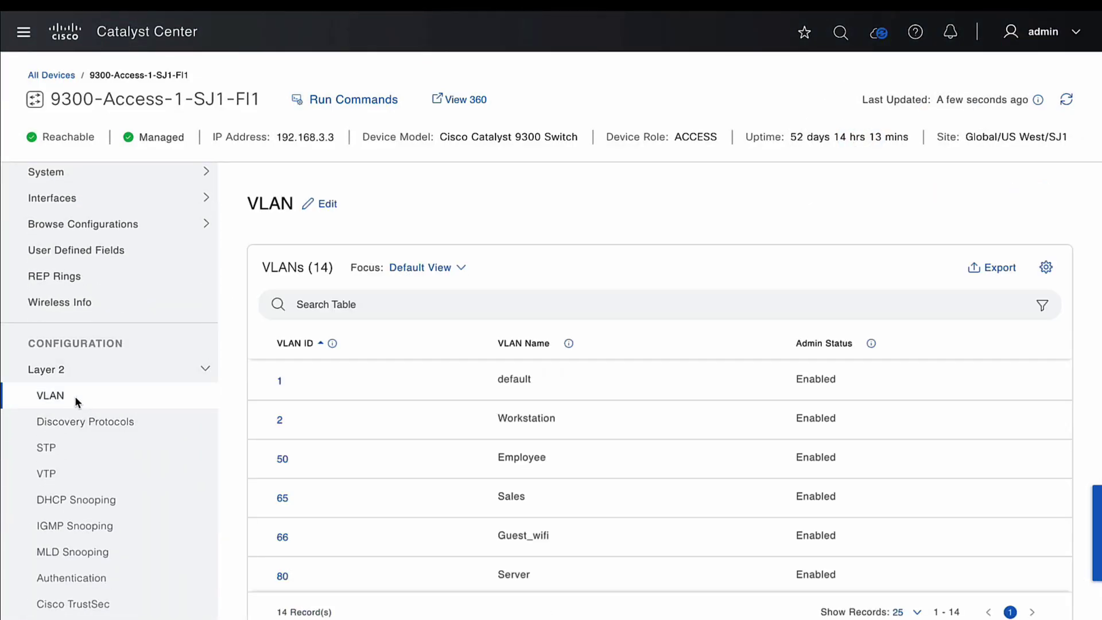
scroll(384, 479, down, 1)
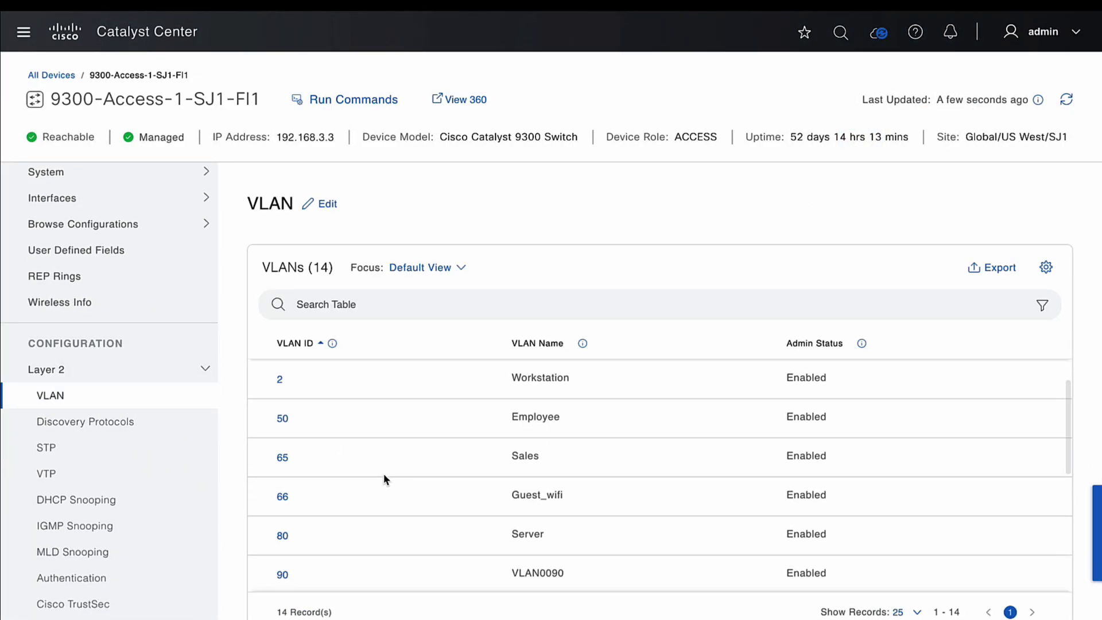
click(327, 204)
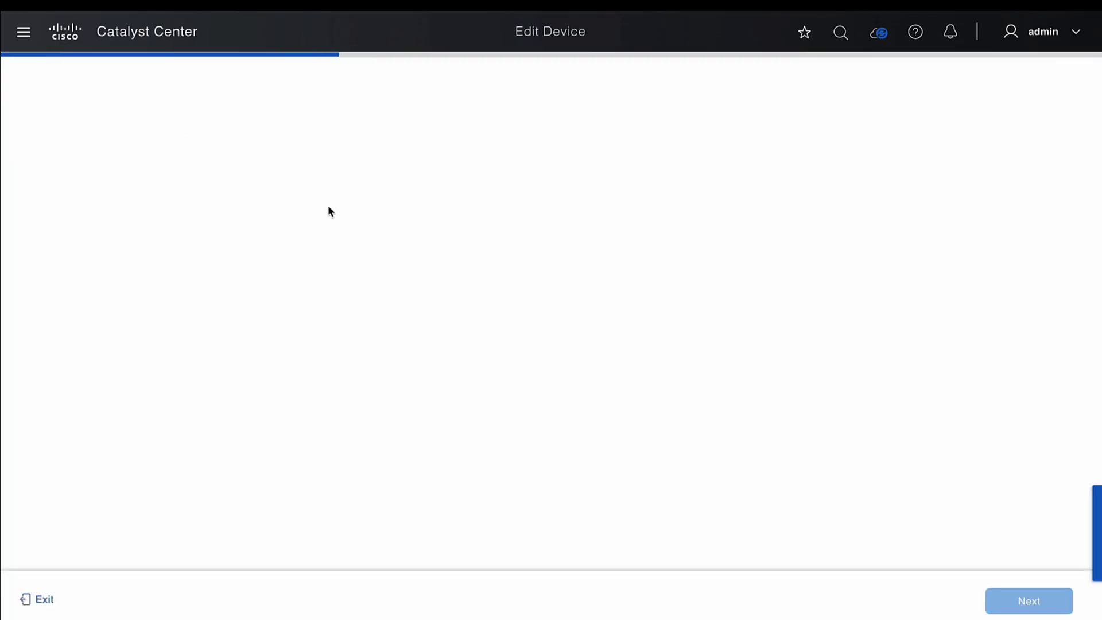
click(366, 329)
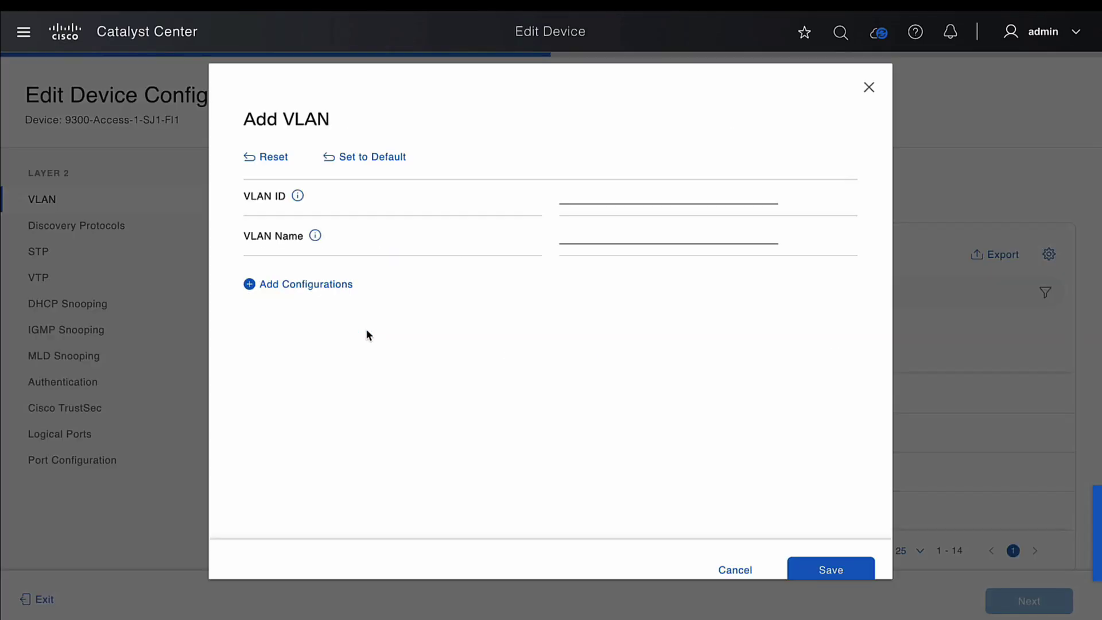
click(615, 203)
text(110)
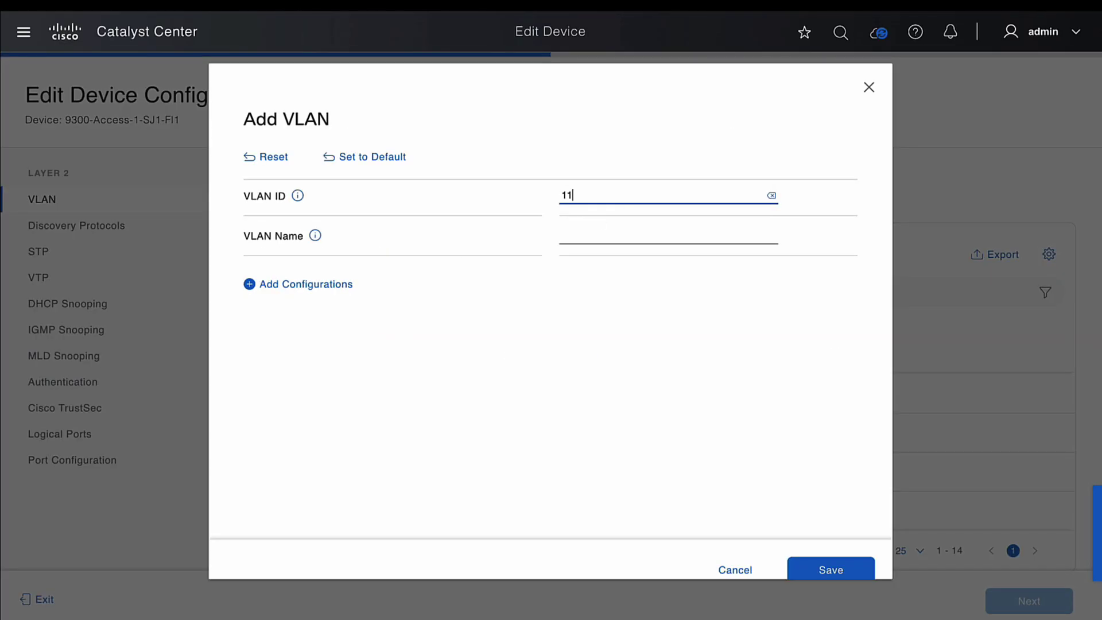
click(587, 231)
text(Camera)
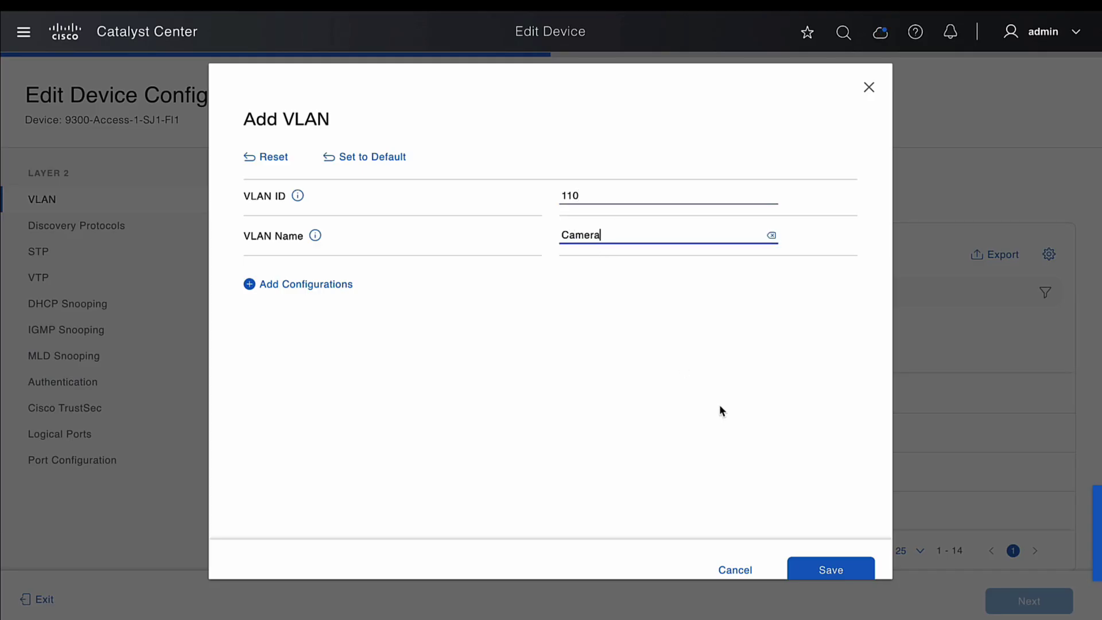
scroll(777, 484, down, 1)
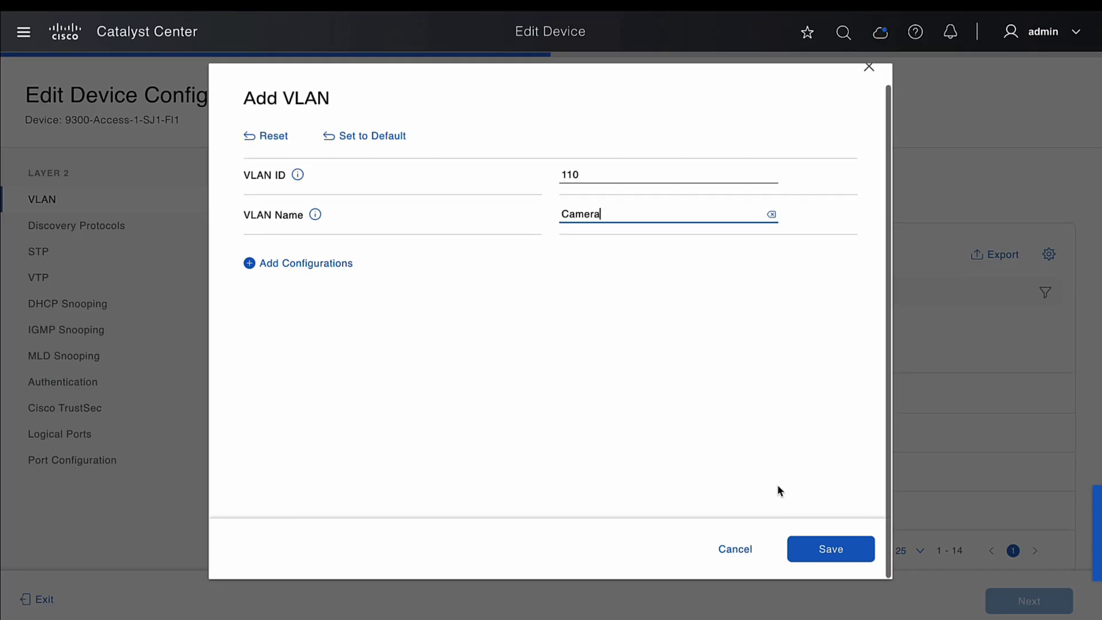
click(859, 551)
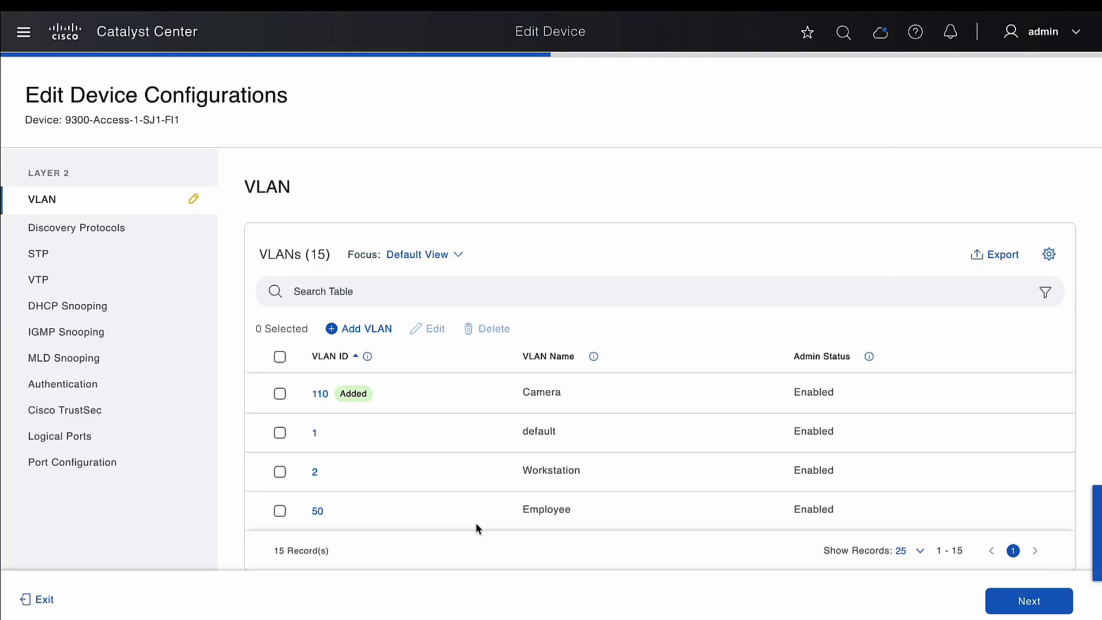
Set the STP Portfast mode to Enabled.
click(48, 256)
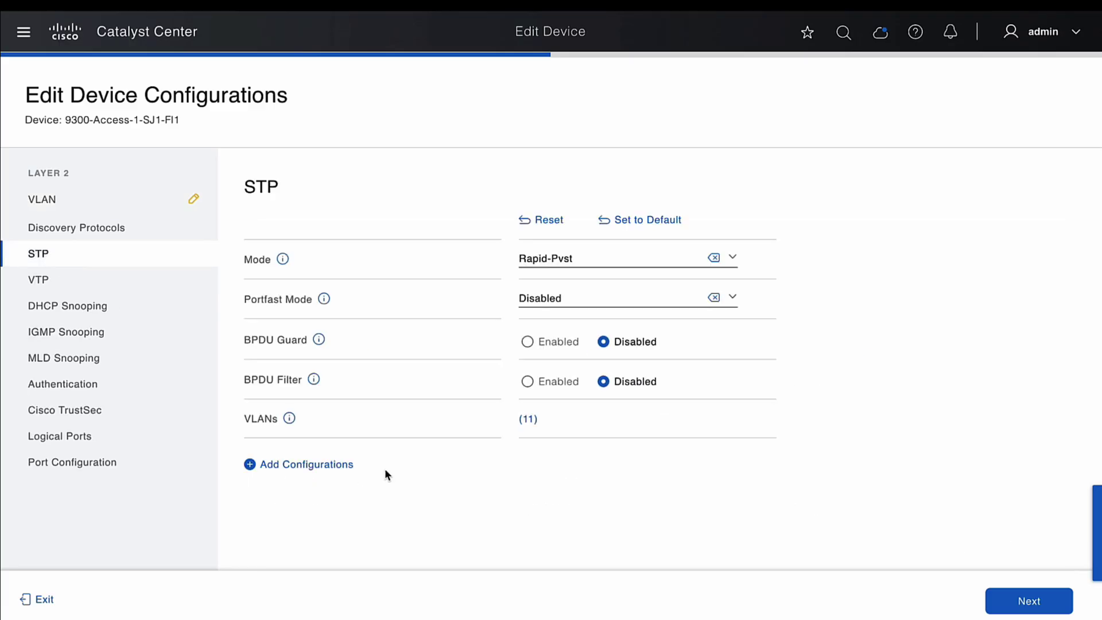
click(562, 301)
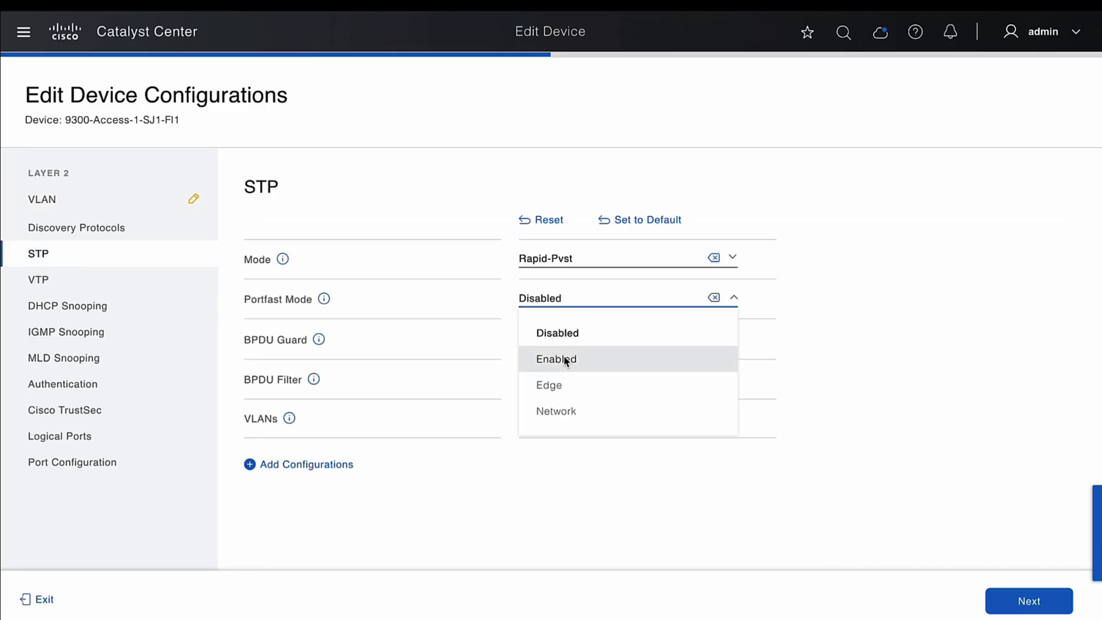
click(566, 360)
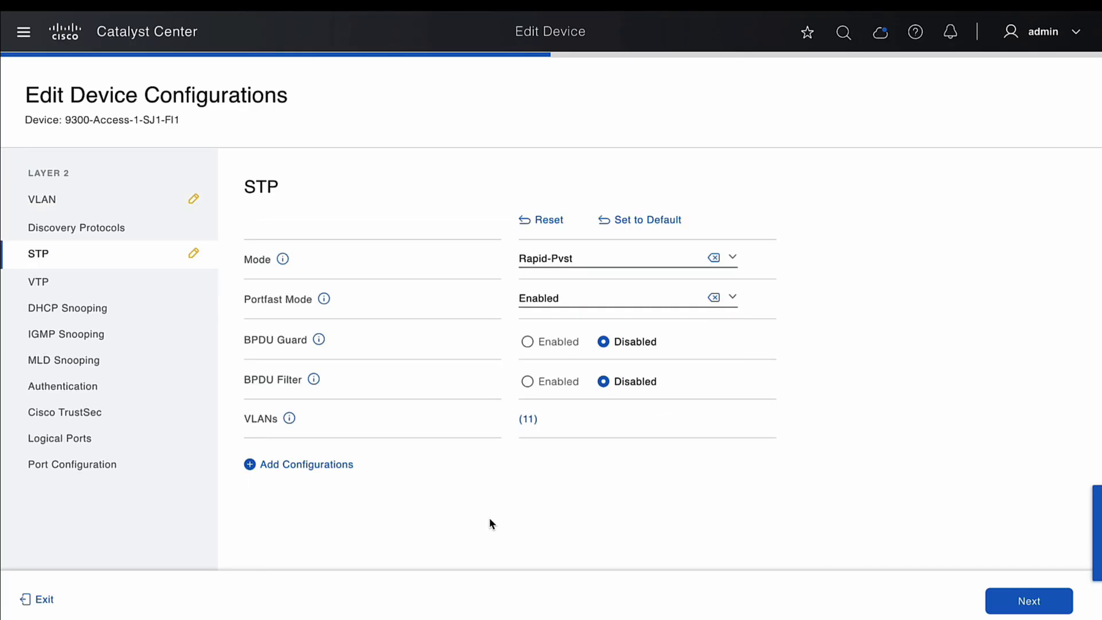
Append VLAN 110 to the DHCP snooping VLANs and show the 65-port configuration table.
click(62, 309)
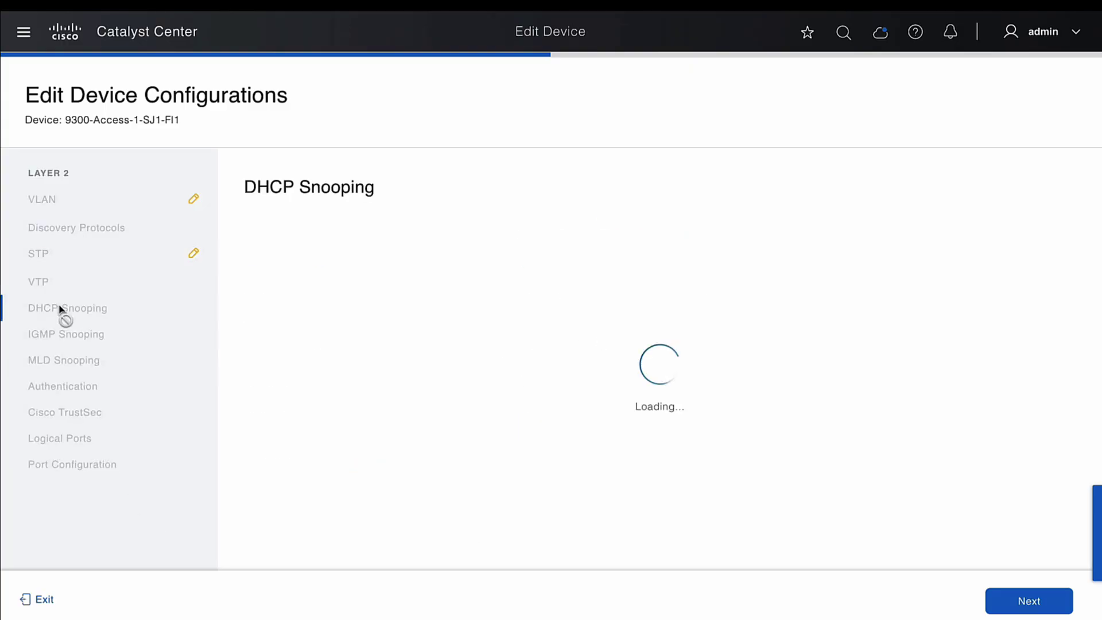
click(605, 296)
text(,65-66,80,90,110)
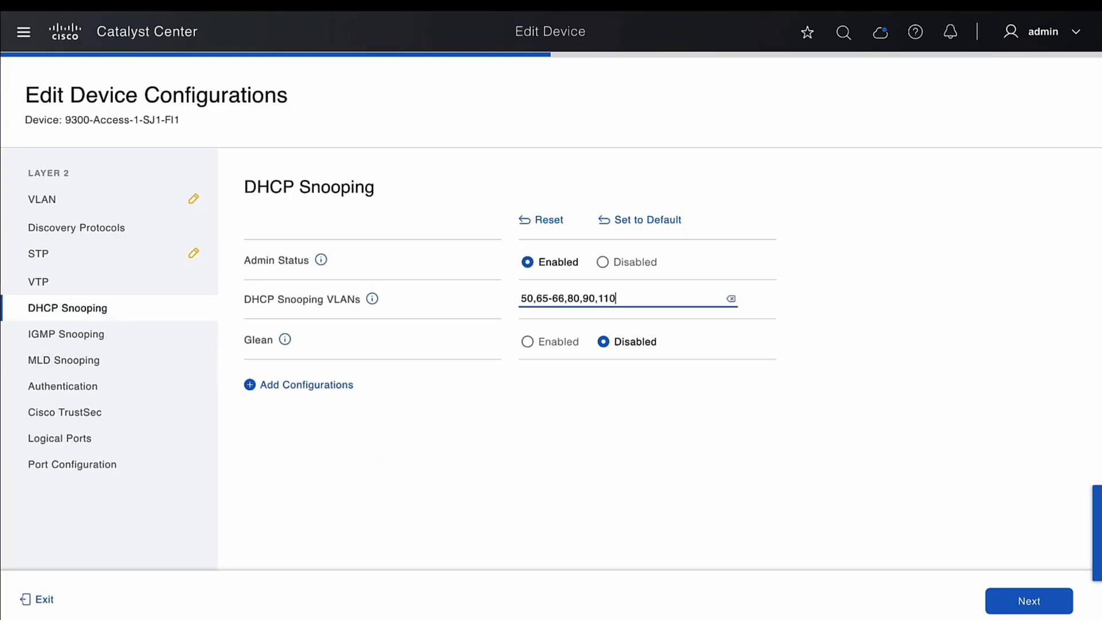
click(504, 426)
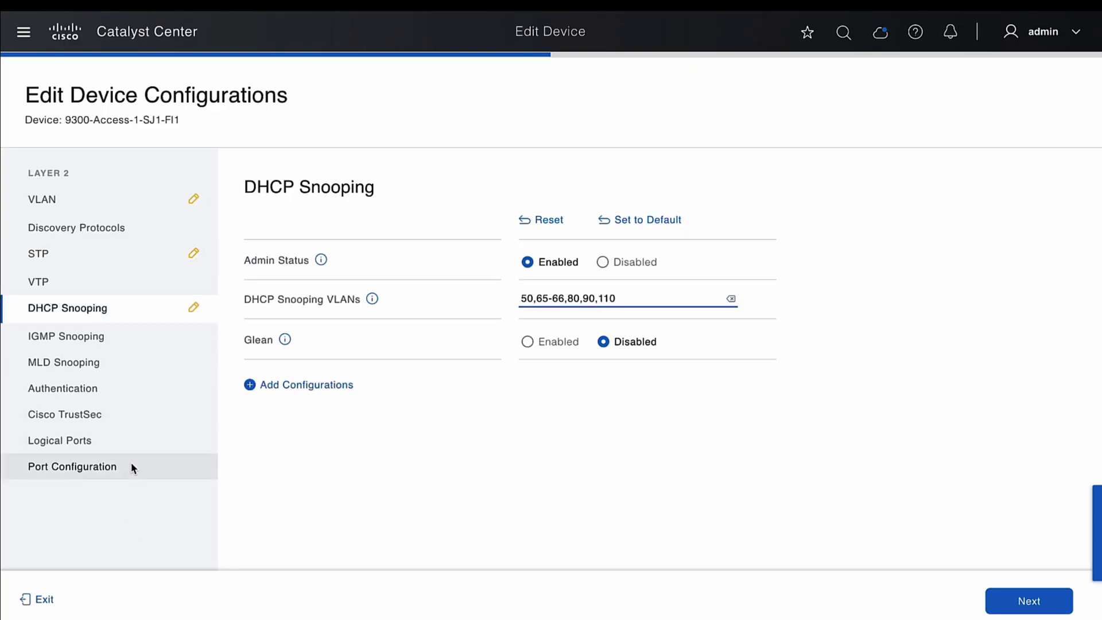
click(99, 467)
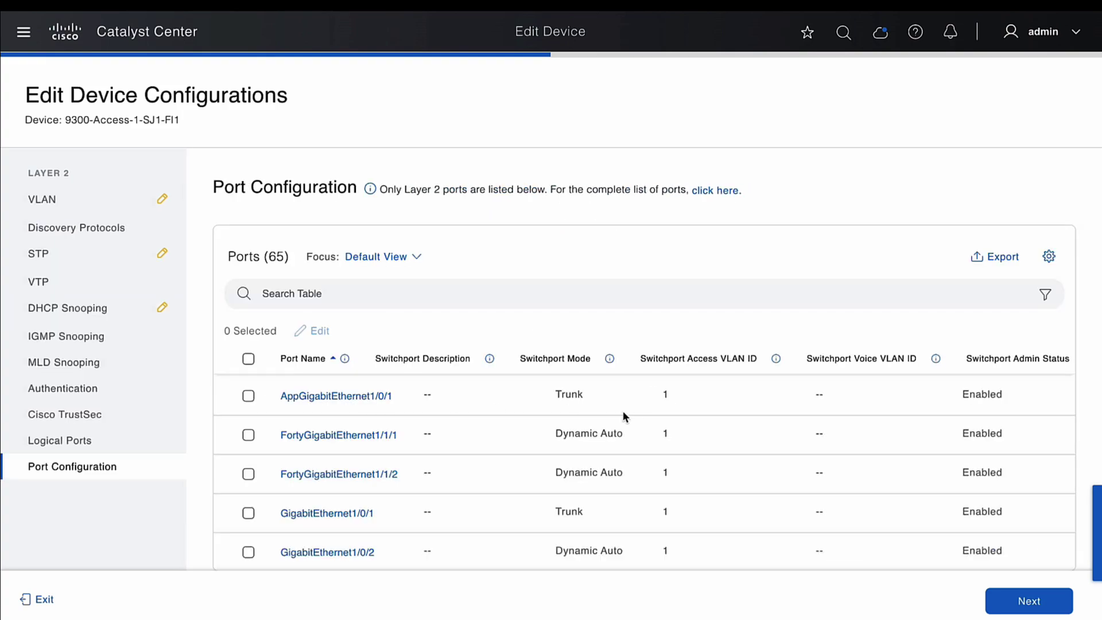
Select ports GigabitEthernet1/0/11, 1/0/12 and 1/0/13 and edit them together.
scroll(454, 397, down, 5)
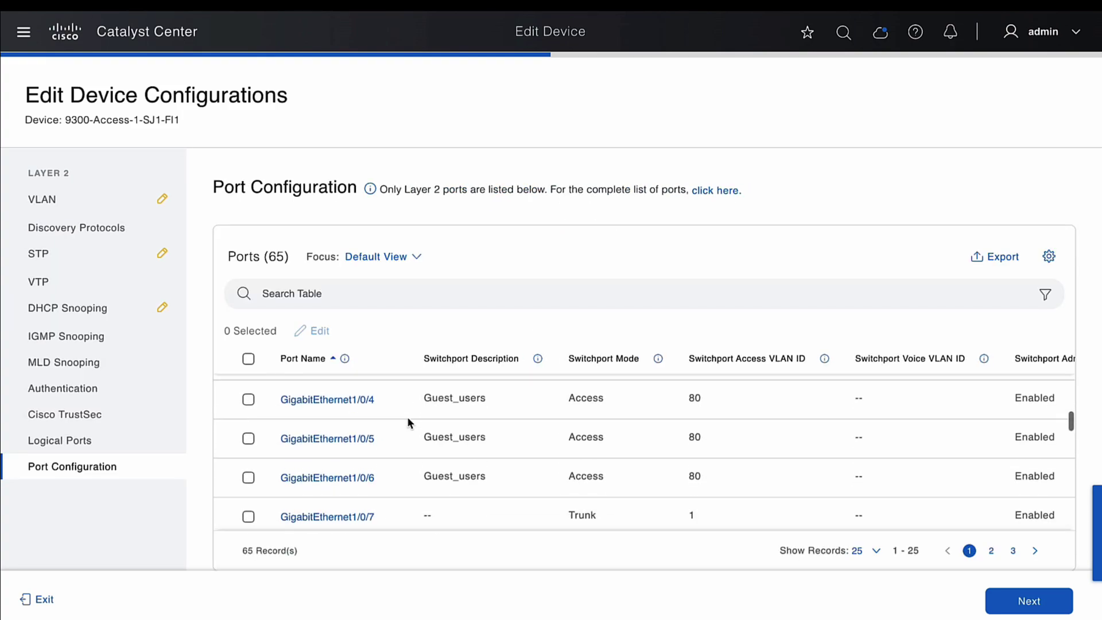
scroll(407, 423, down, 5)
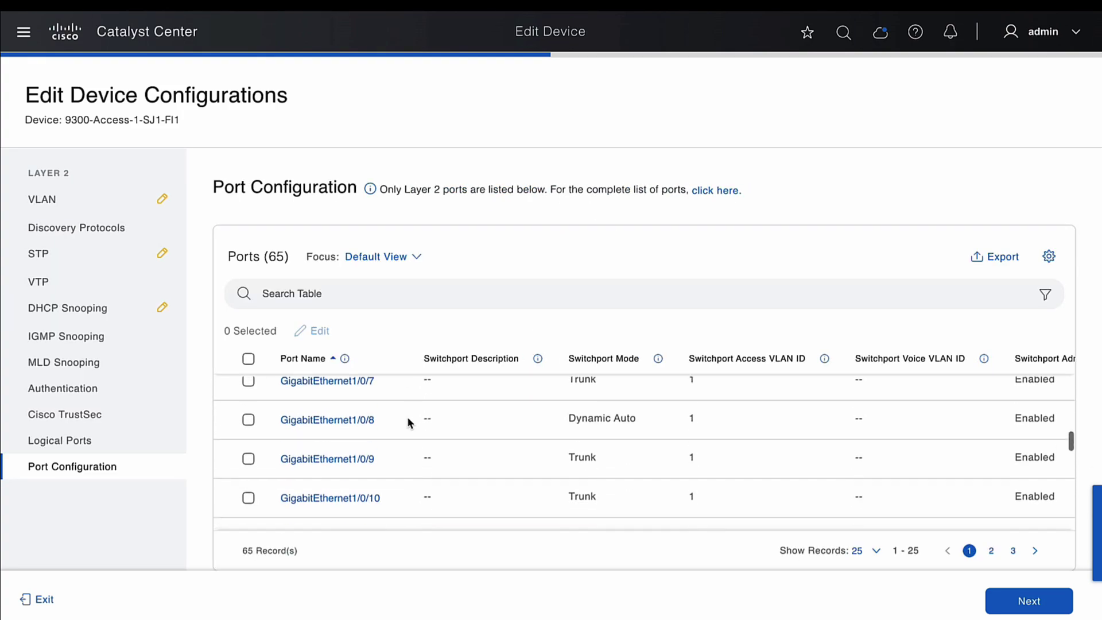
scroll(407, 423, down, 1)
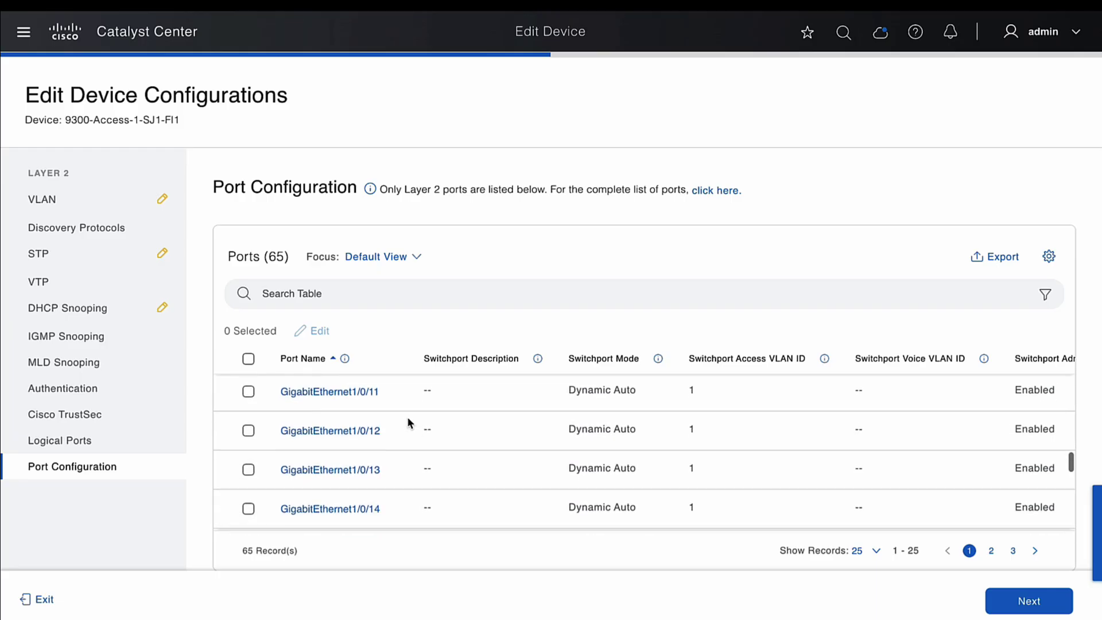
click(248, 388)
click(248, 427)
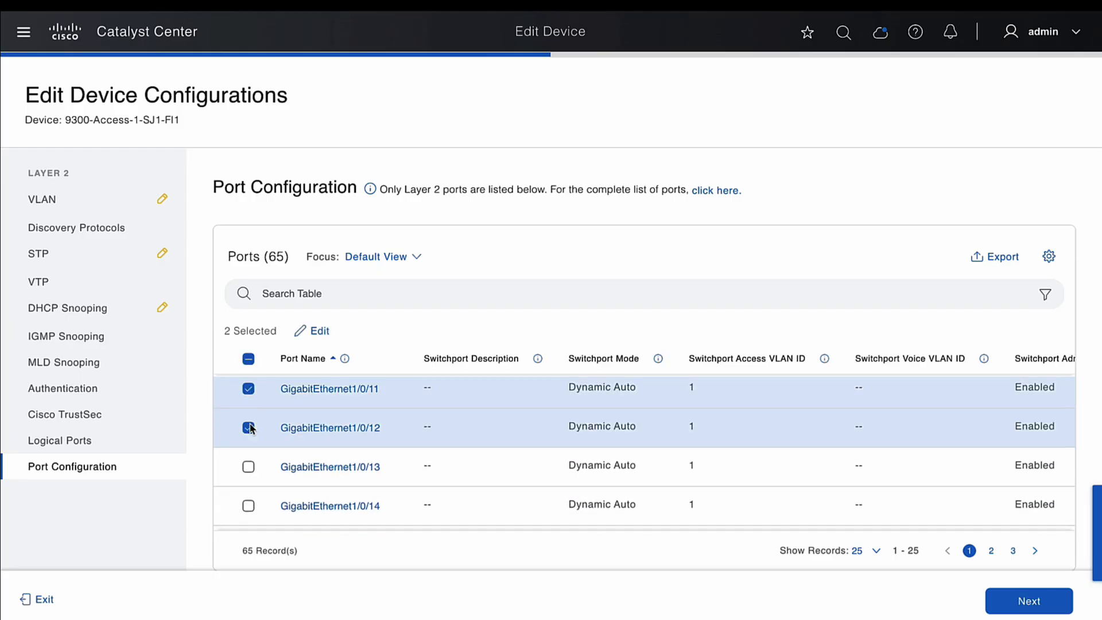
click(248, 467)
click(314, 331)
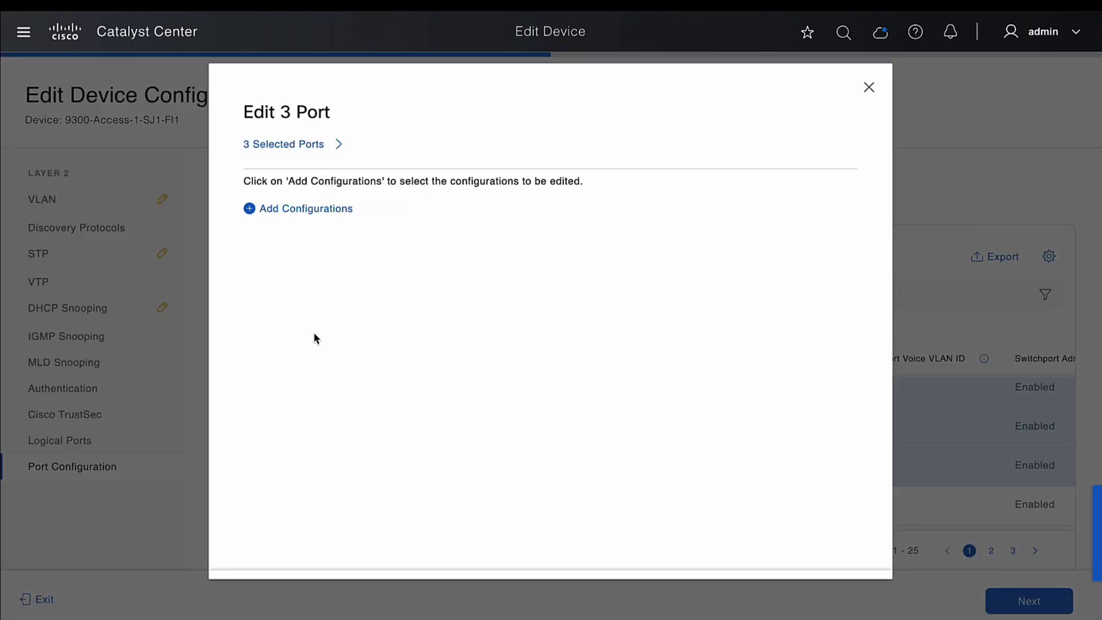
Add the Dot1x Authentication Mode, Authentication Order and Host Mode settings to the edit.
click(292, 213)
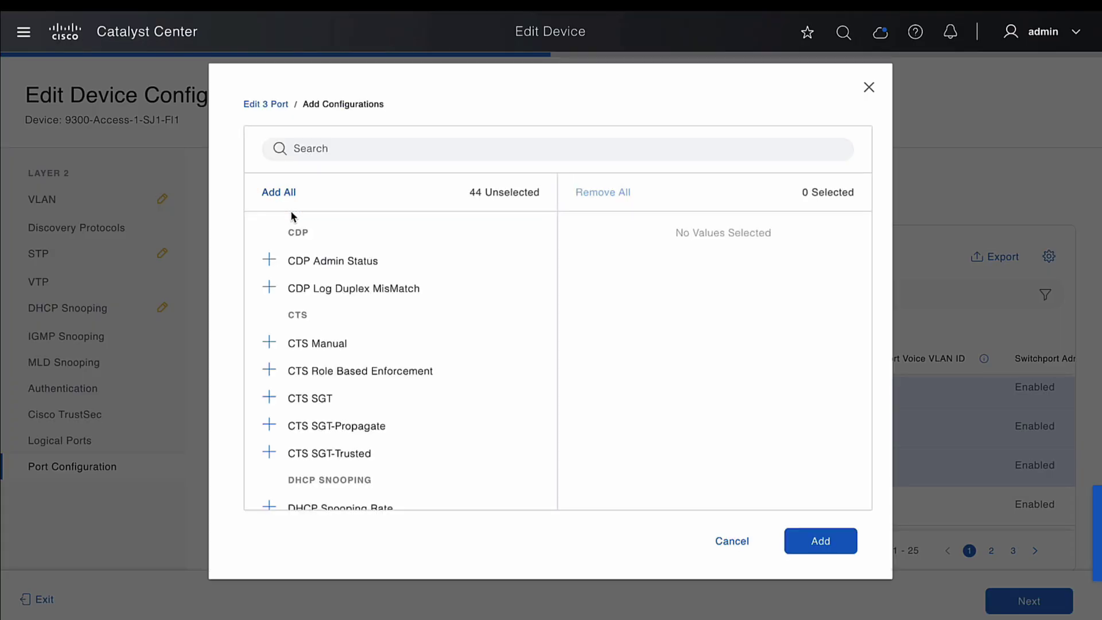
scroll(401, 404, down, 4)
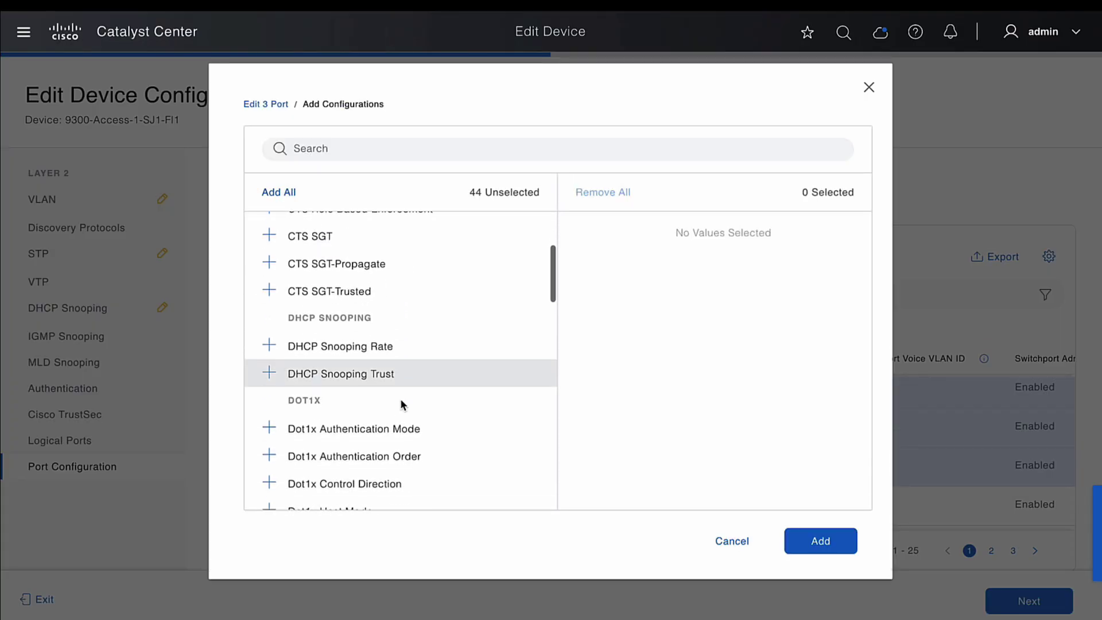
scroll(400, 400, down, 1)
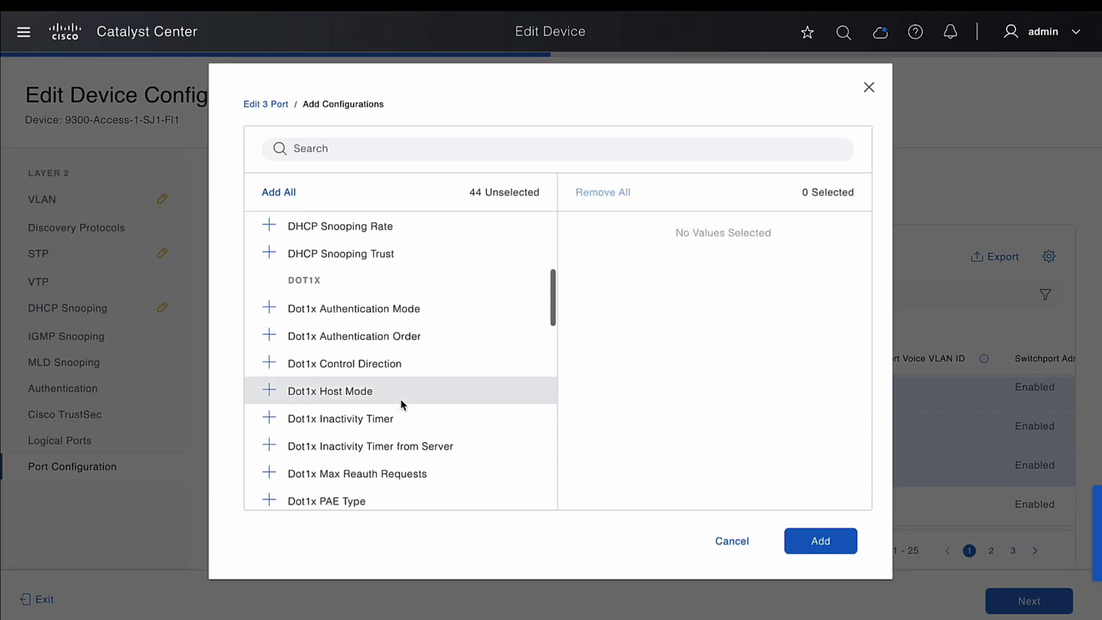
click(269, 309)
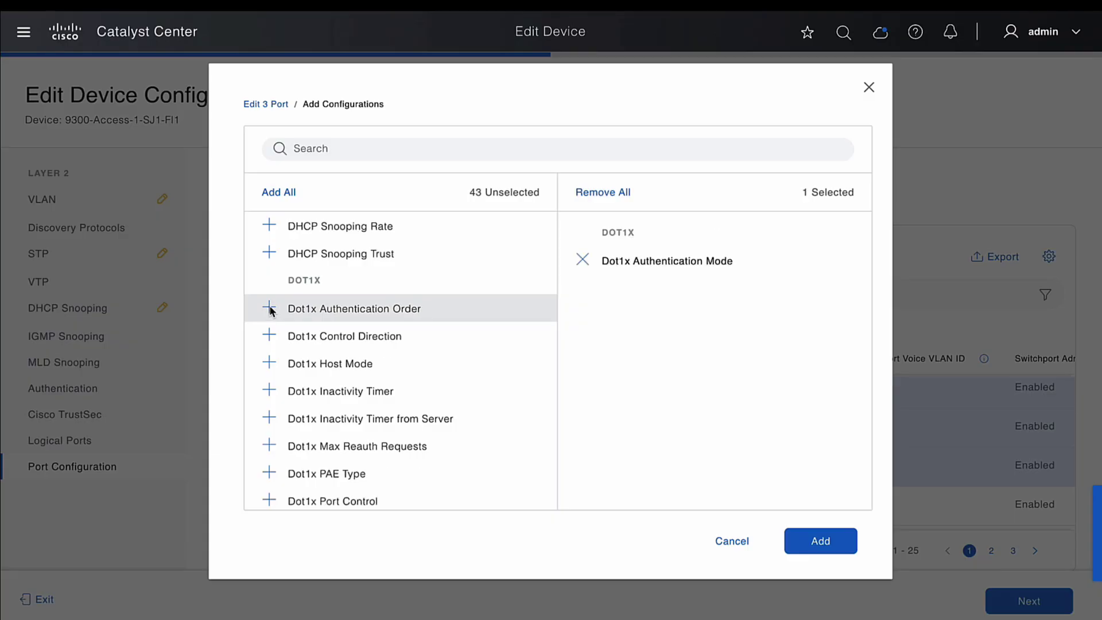
click(269, 308)
click(270, 336)
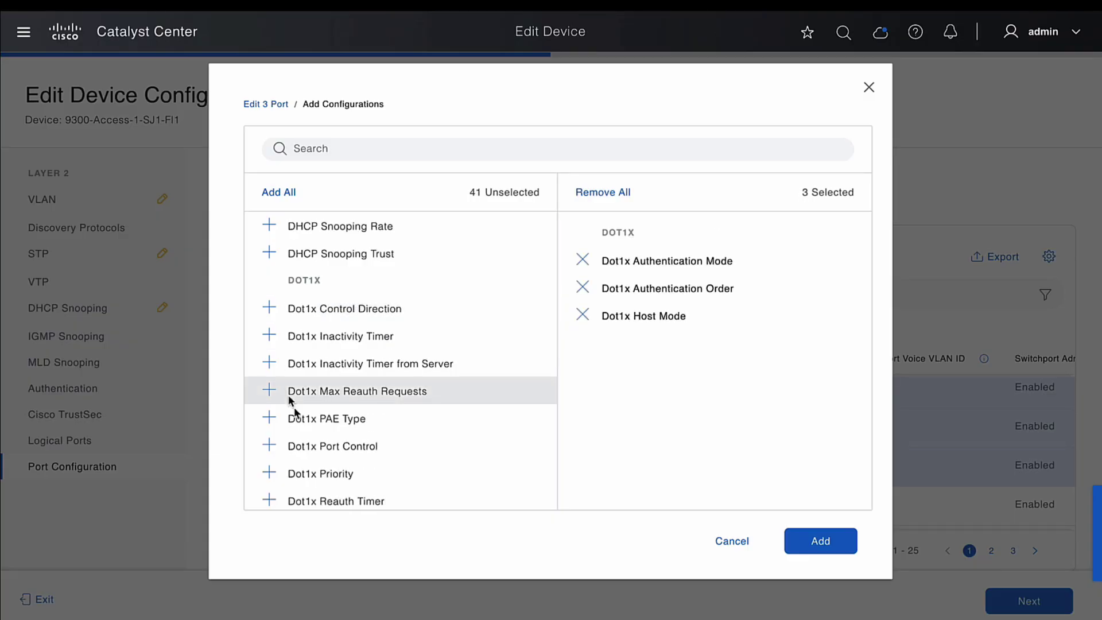
Add Switchport Access VLAN ID, Admin Status, Description and Mode settings and confirm.
scroll(299, 422, down, 3)
scroll(299, 427, down, 7)
scroll(300, 425, down, 5)
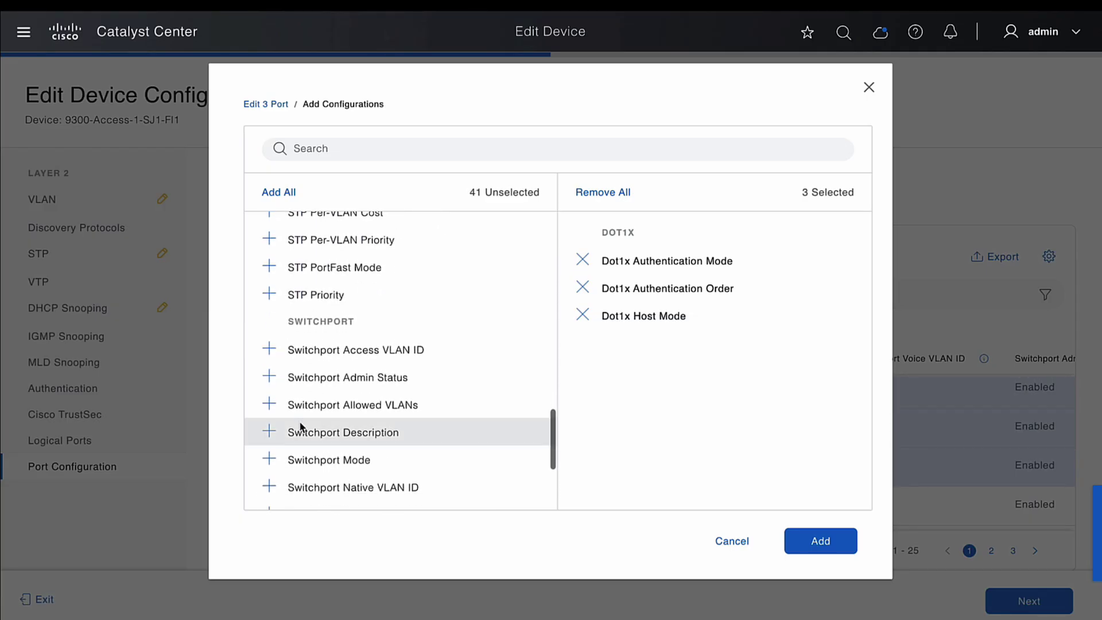
scroll(281, 425, down, 1)
click(269, 312)
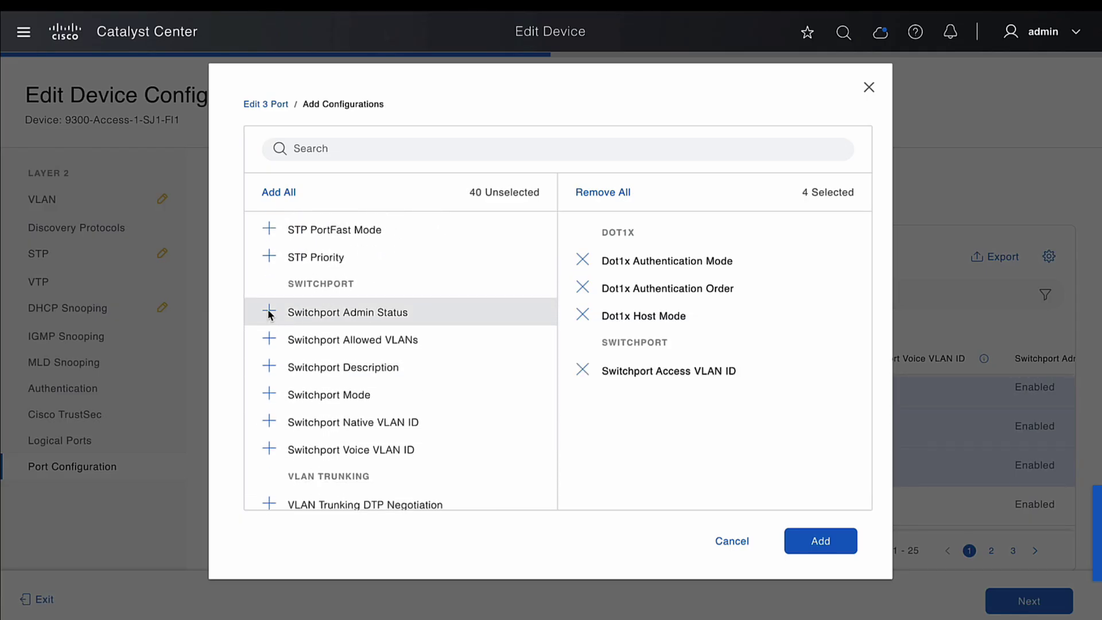
click(270, 313)
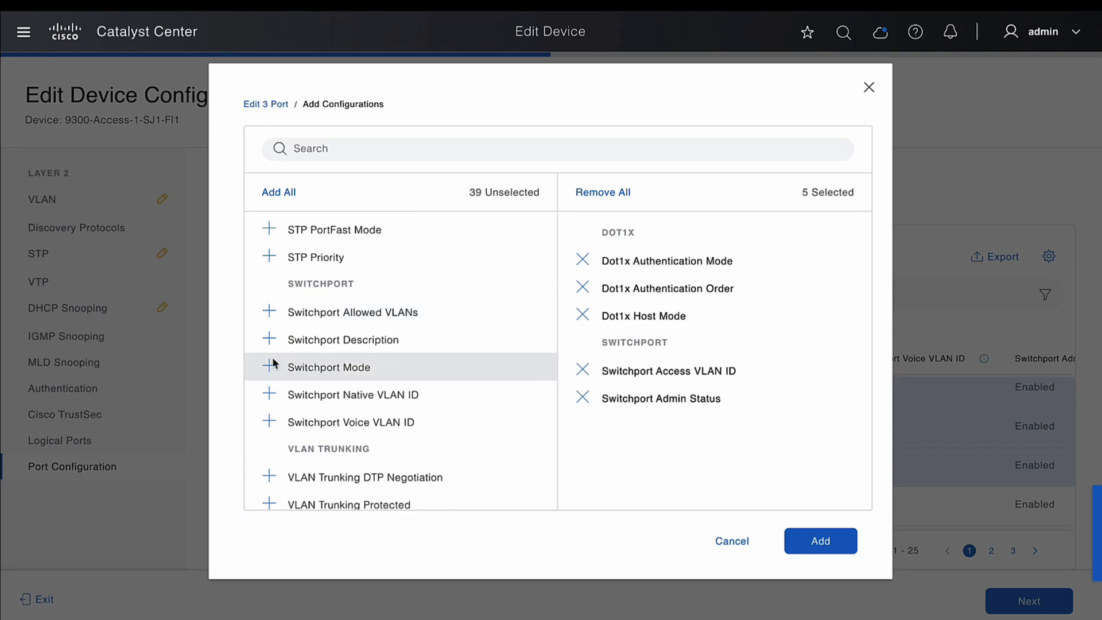
click(270, 341)
click(272, 341)
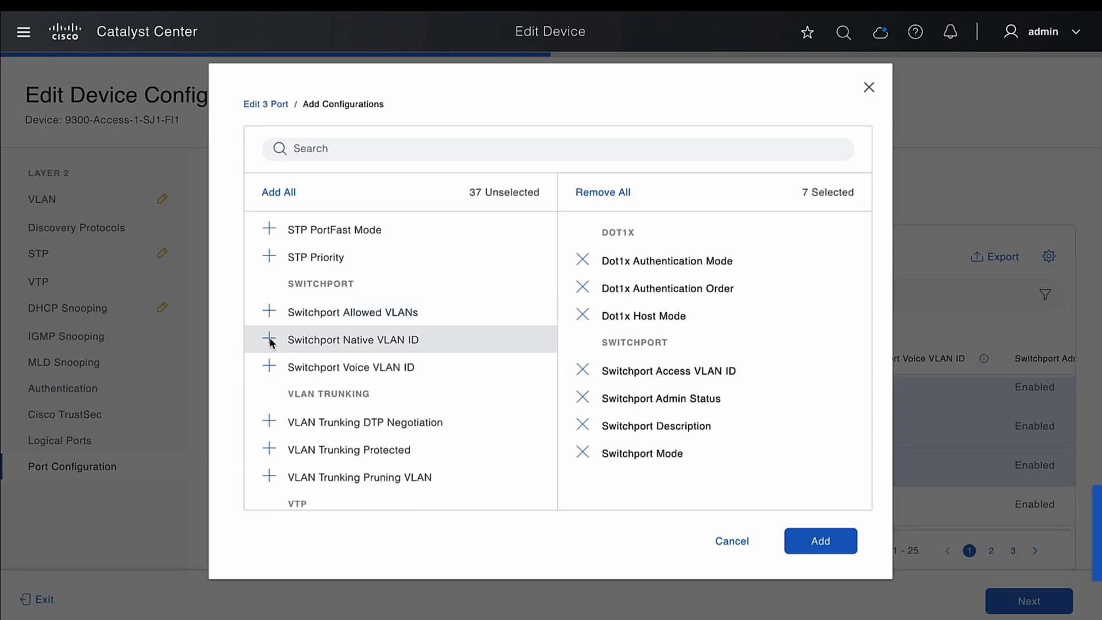
scroll(448, 418, down, 3)
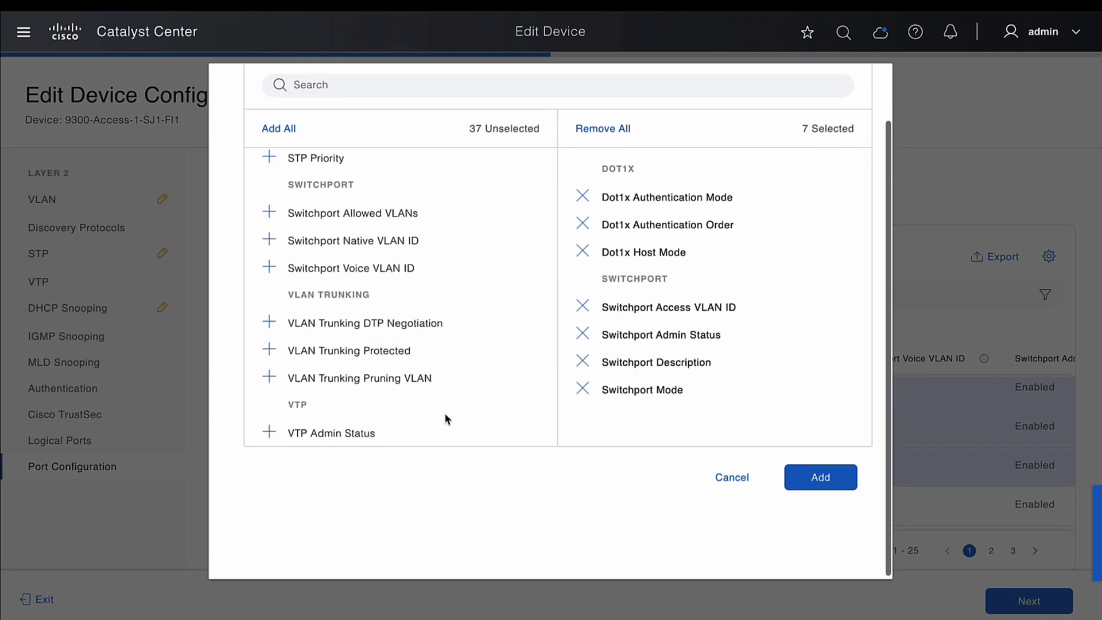
click(839, 480)
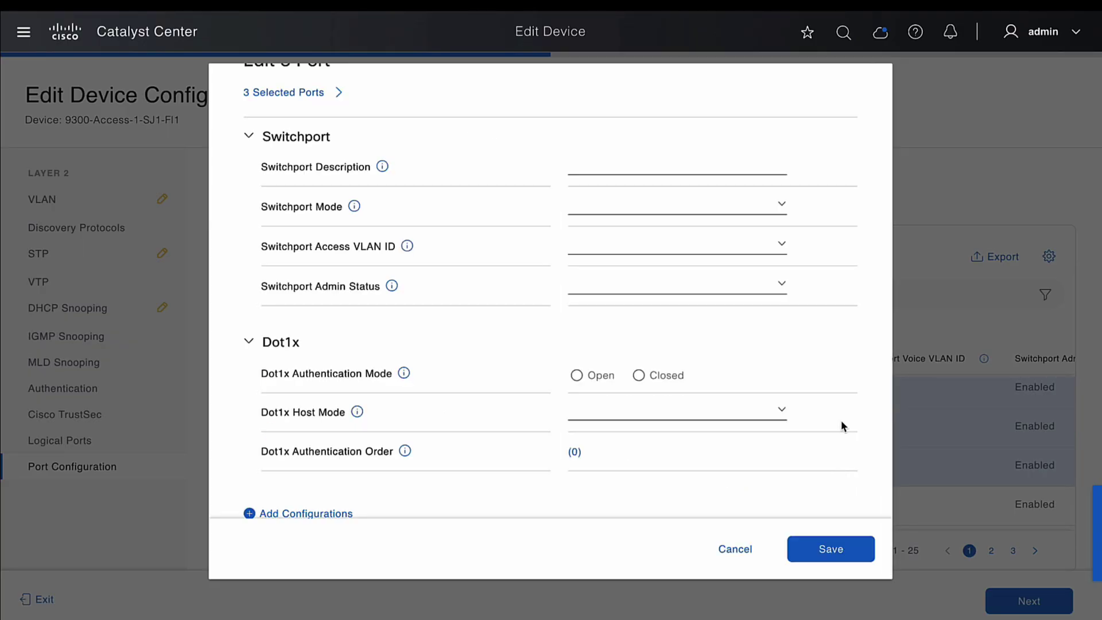
Make the ports enabled Access ports described Camera on VLAN 110 (Camera).
click(729, 167)
text(Camera)
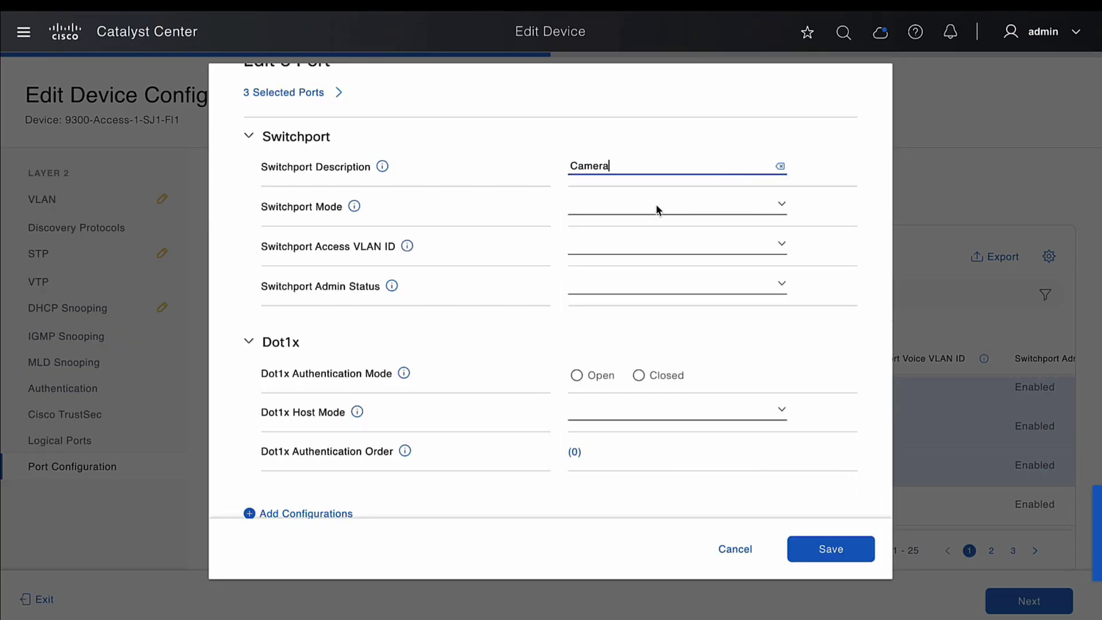
click(658, 210)
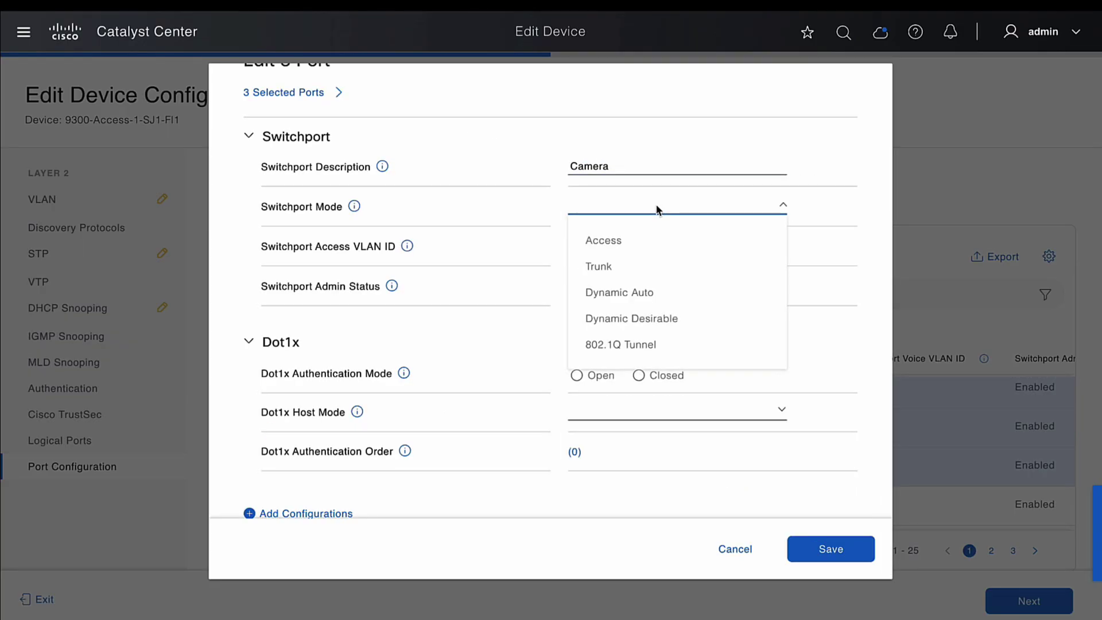
click(624, 248)
click(635, 252)
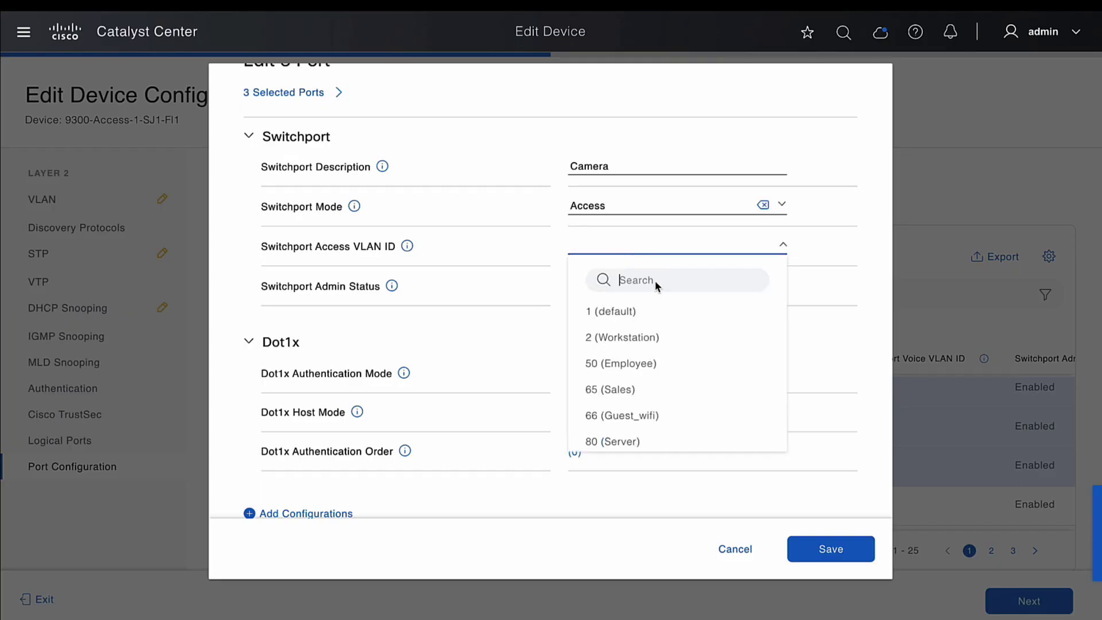
click(654, 281)
text(110)
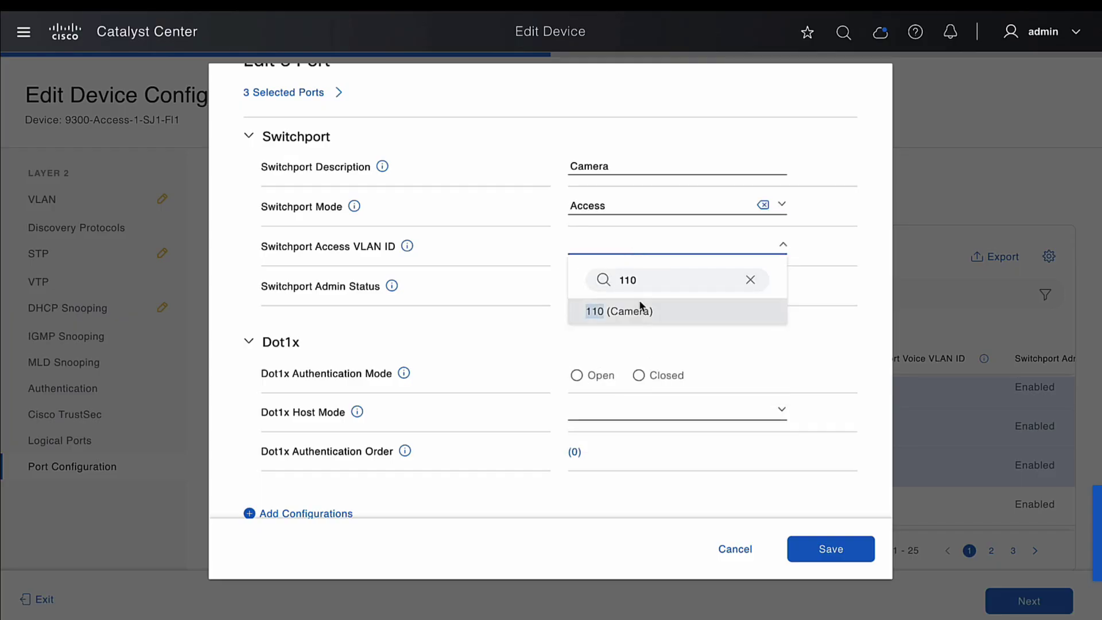
click(624, 315)
click(627, 290)
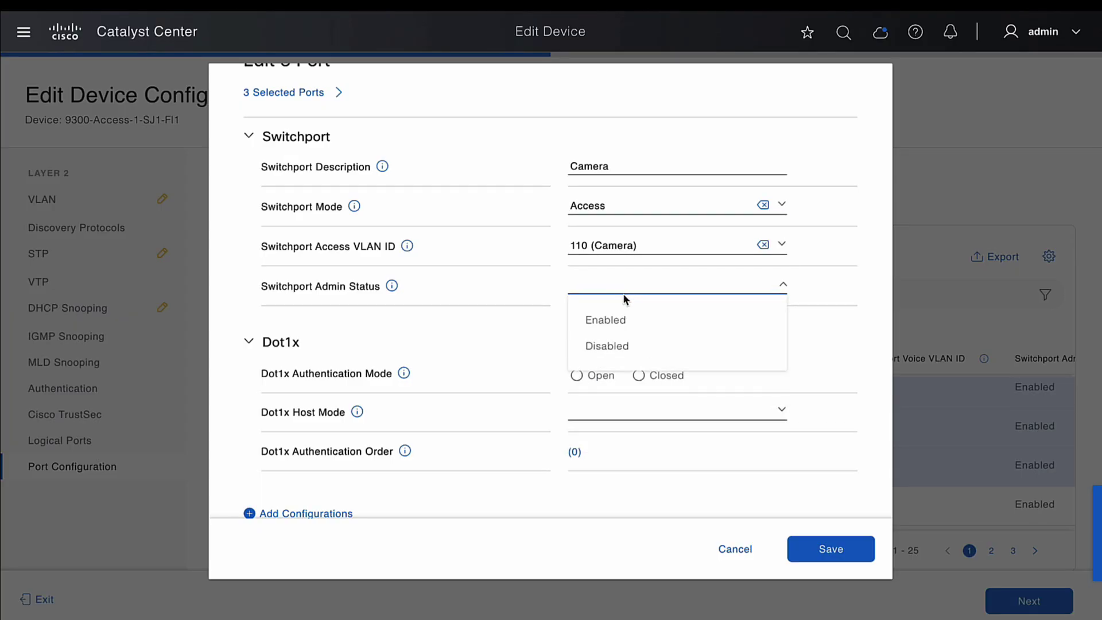
click(617, 322)
Set dot1x to Closed, Single Host, and enable 802.1x in the authentication order.
scroll(734, 339, down, 1)
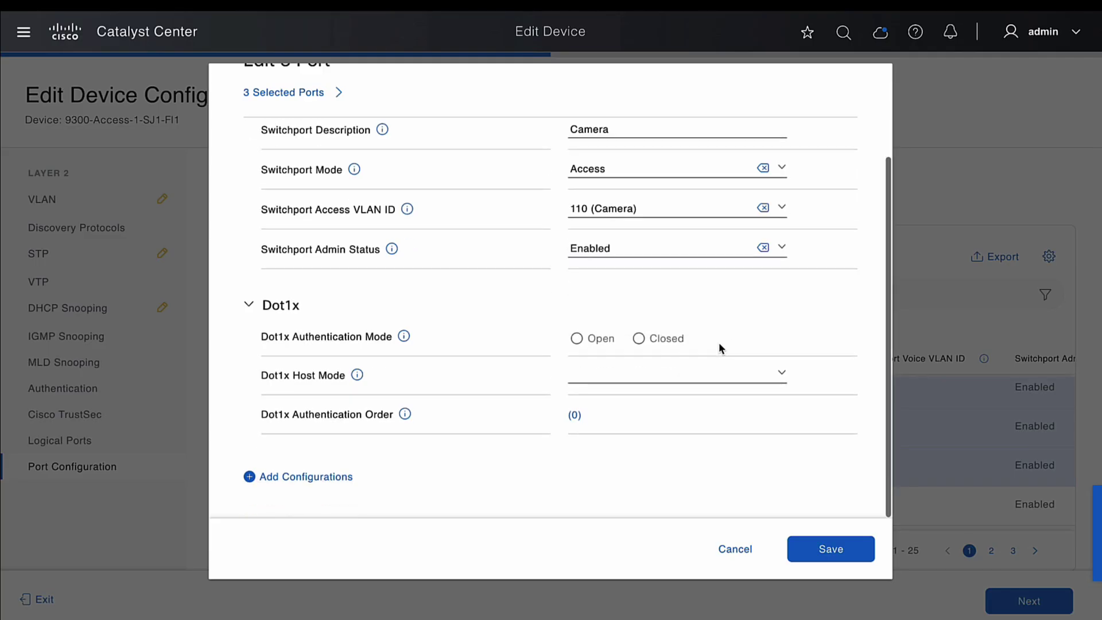
click(639, 338)
click(780, 372)
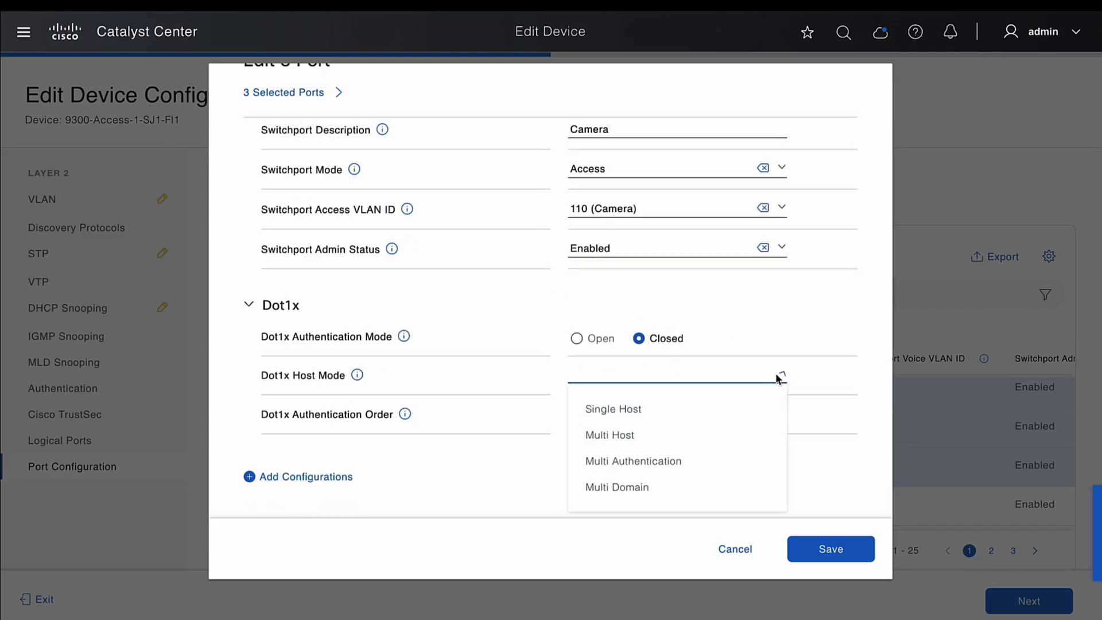
click(633, 417)
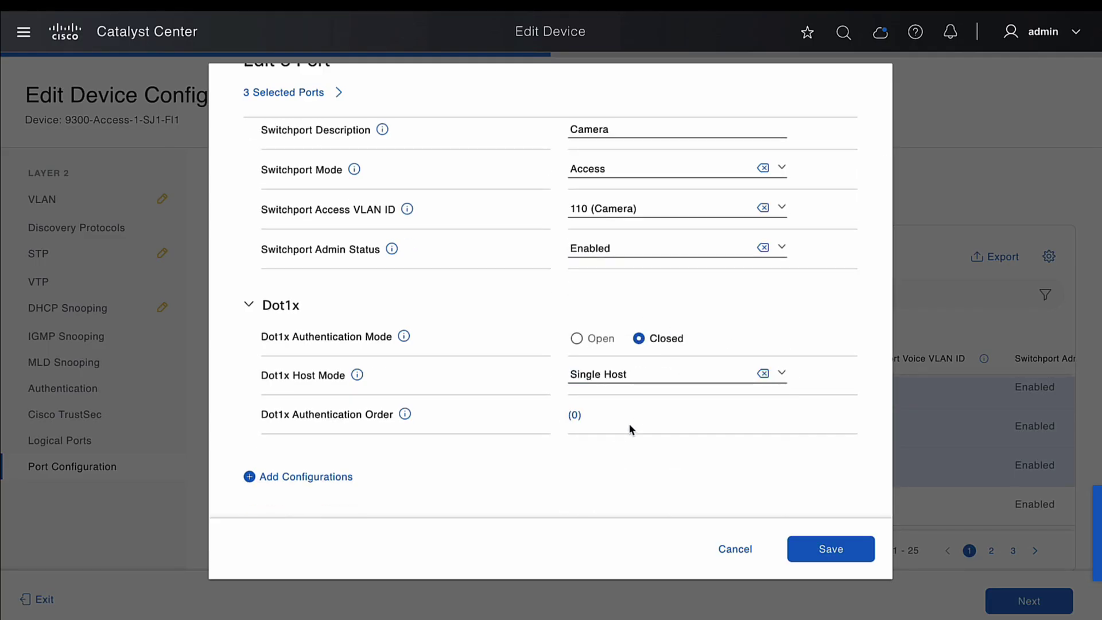
click(574, 414)
click(435, 167)
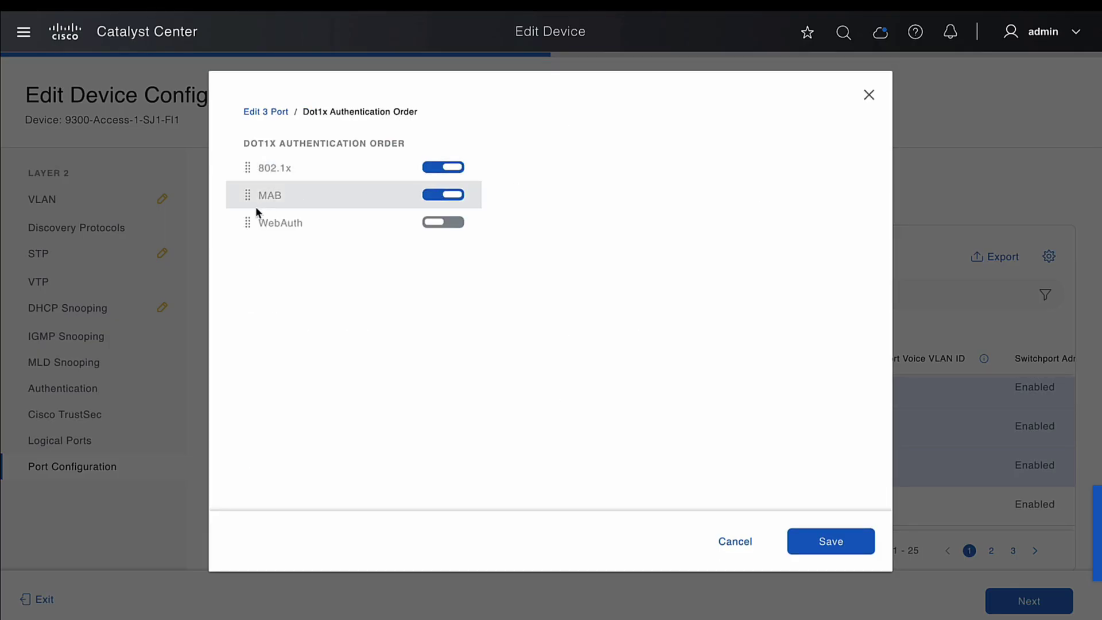
Enable MAB as the second authentication method, then save the order and the three ports.
drag(248, 194, 250, 168)
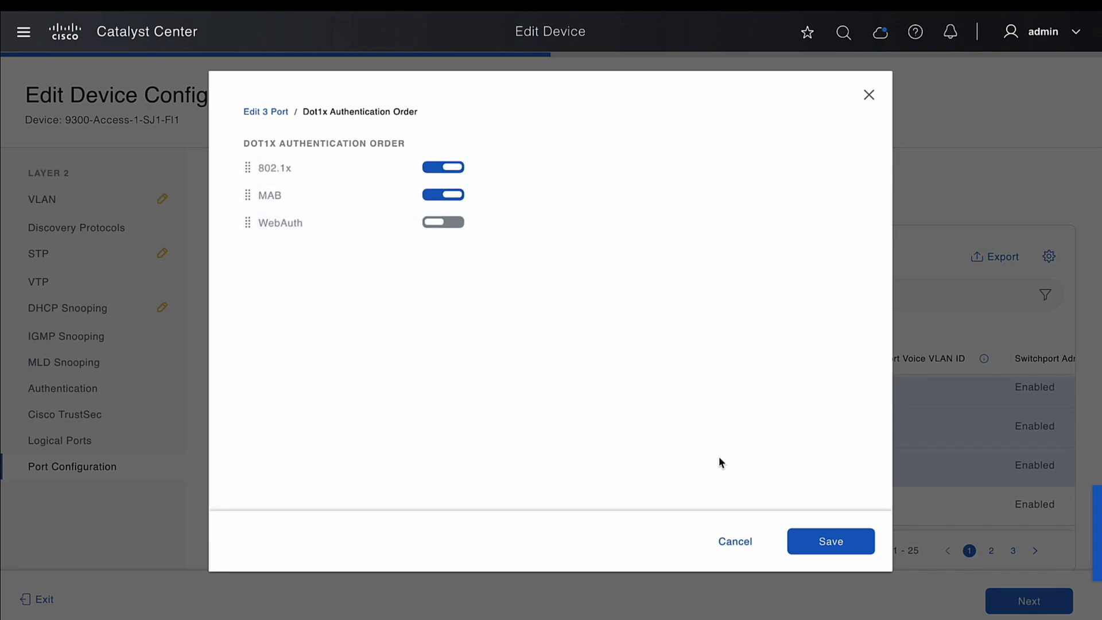
click(838, 543)
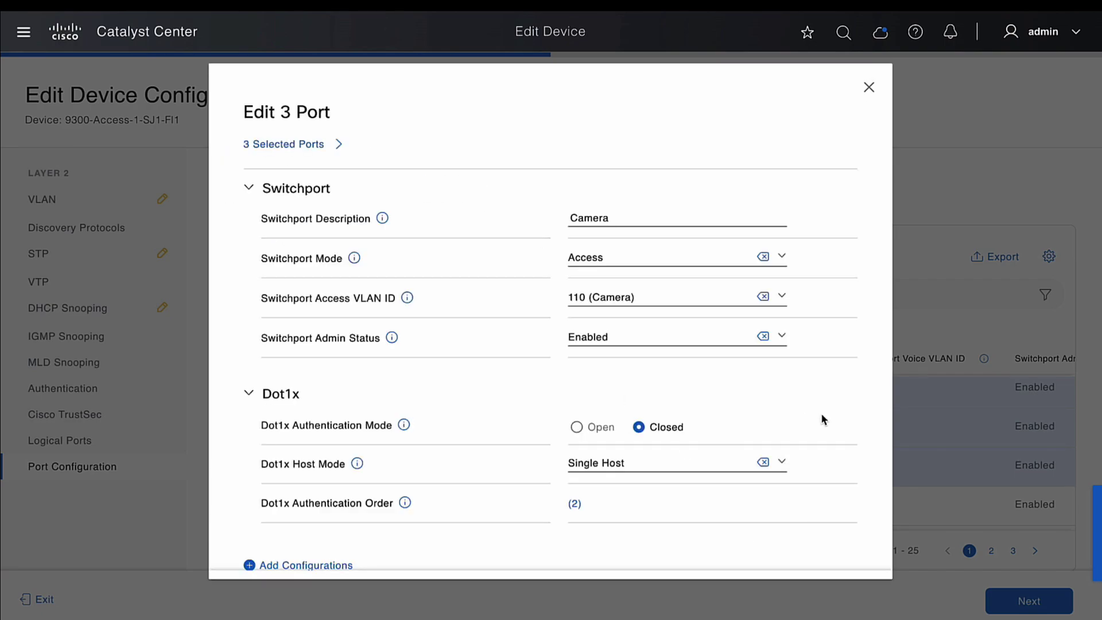
scroll(822, 416, down, 3)
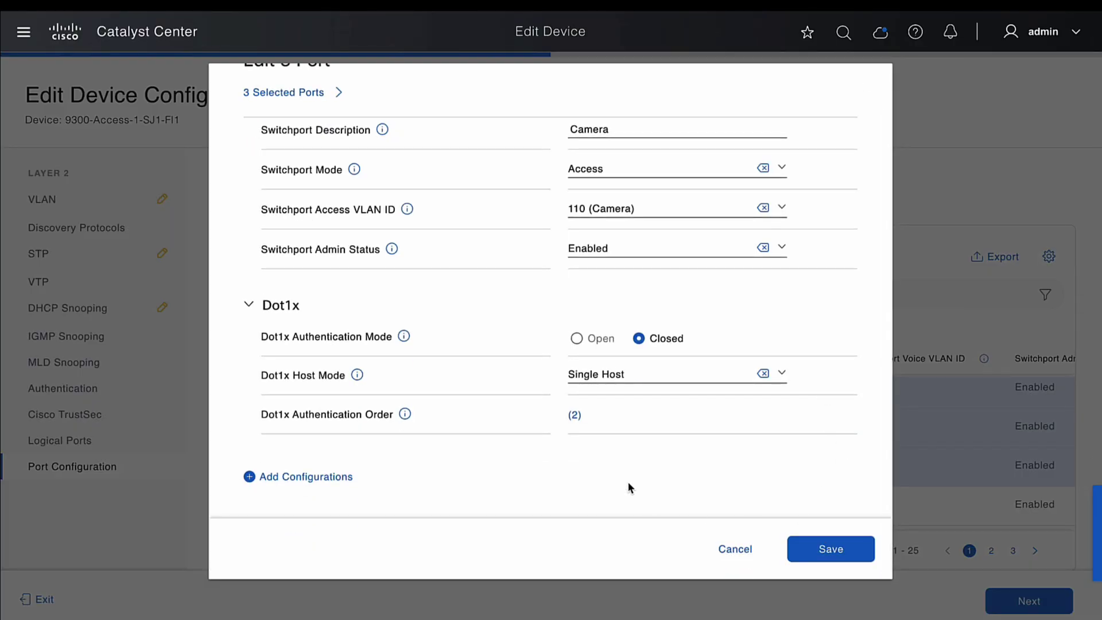
click(832, 550)
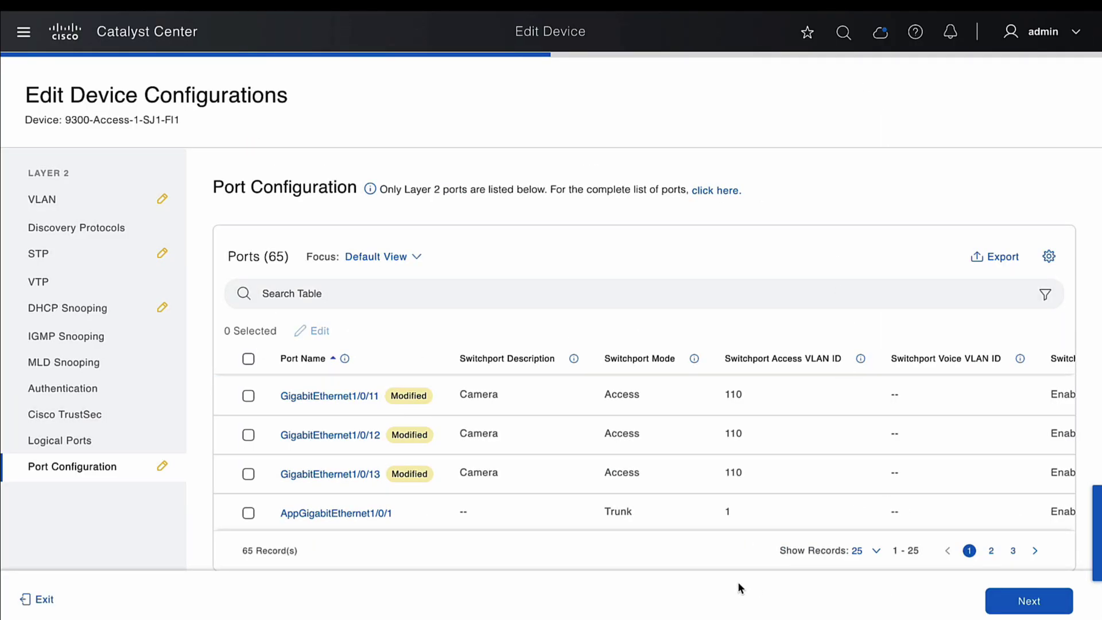
Pass Provision Device and Initial Checks to preview the 24-line configuration to deploy.
click(1017, 602)
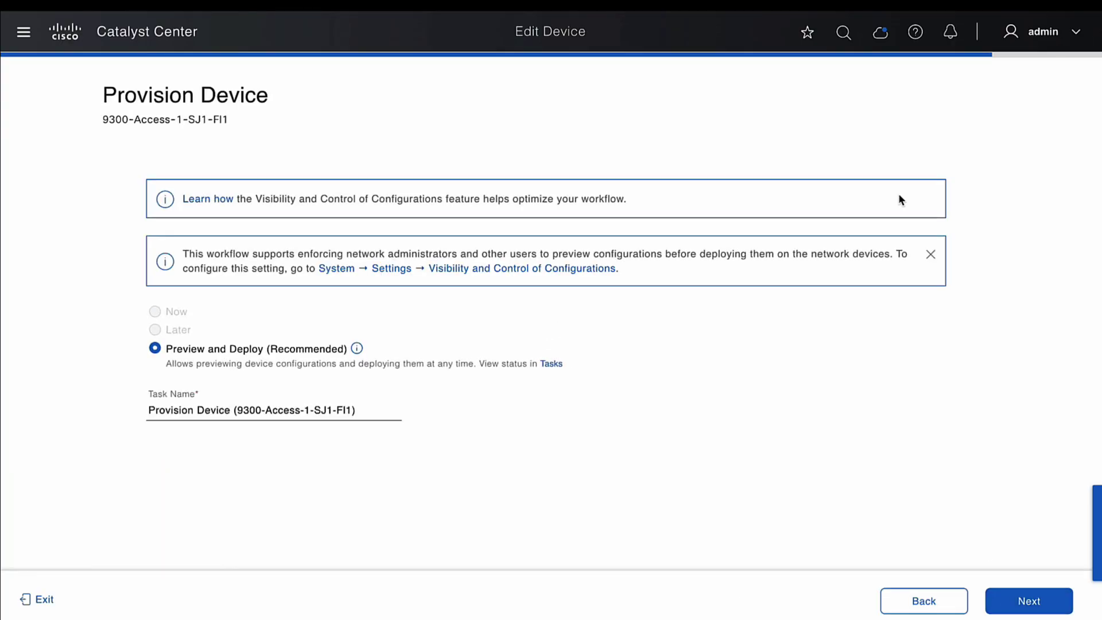
click(1020, 607)
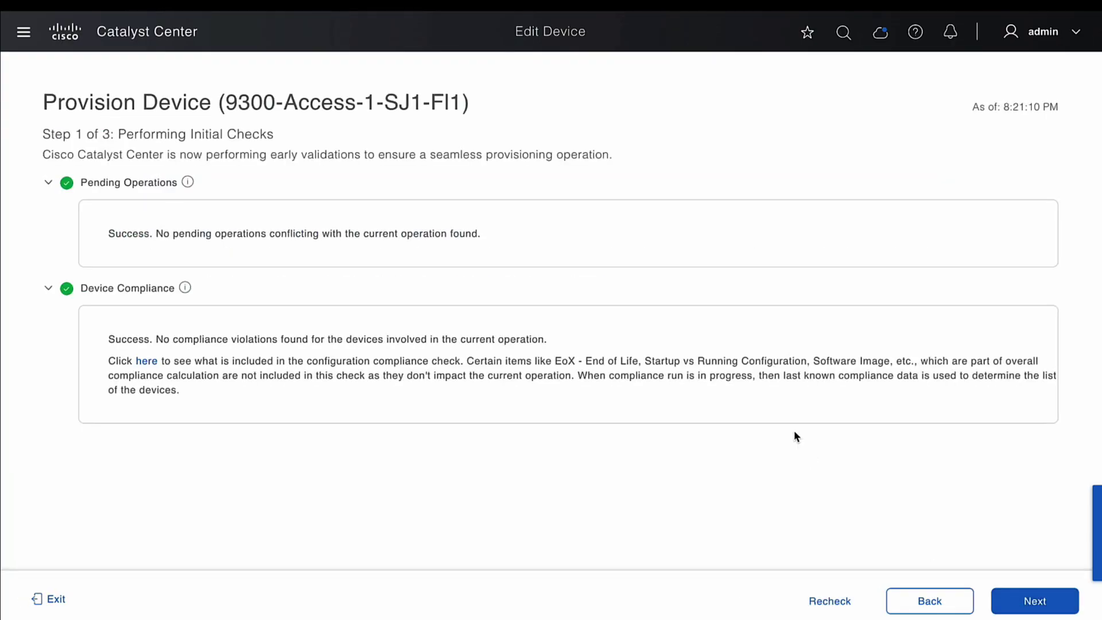
click(1027, 600)
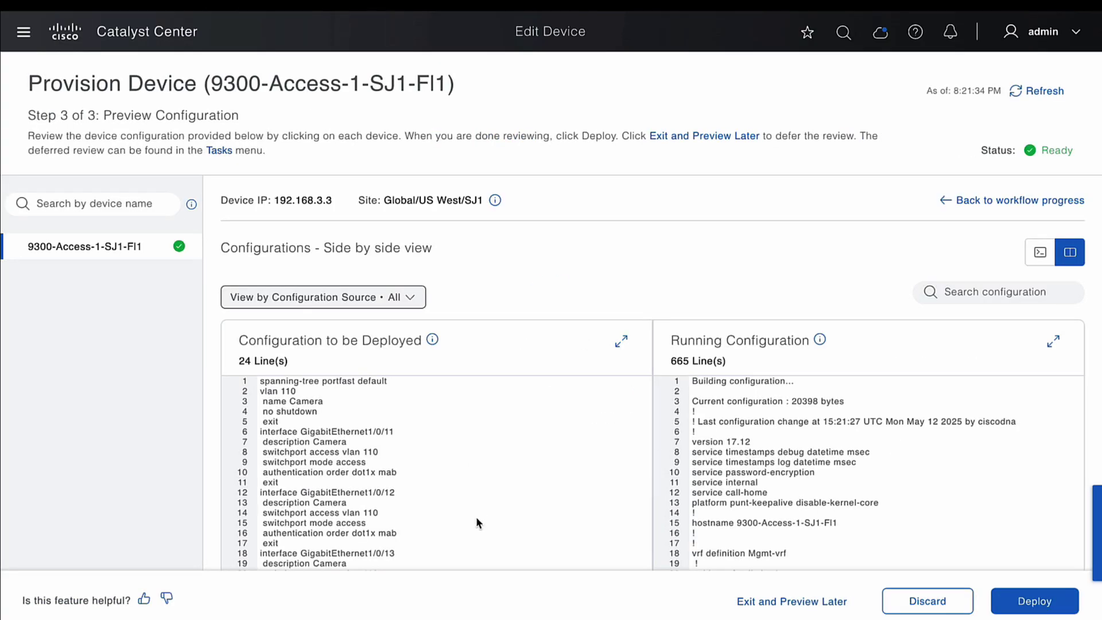
scroll(423, 497, down, 5)
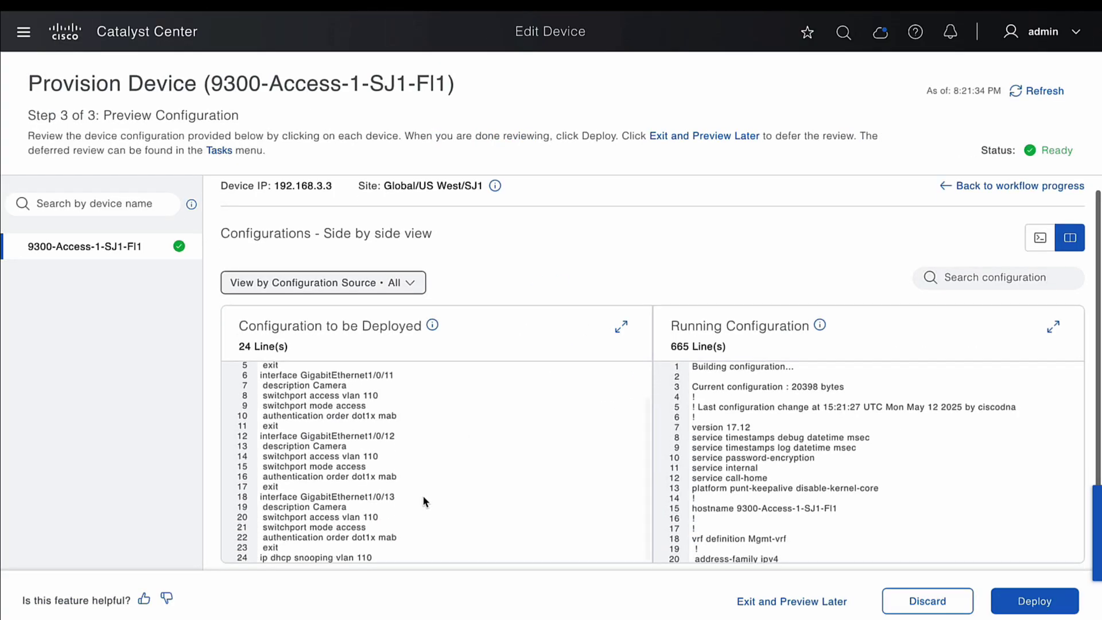
scroll(422, 501, up, 4)
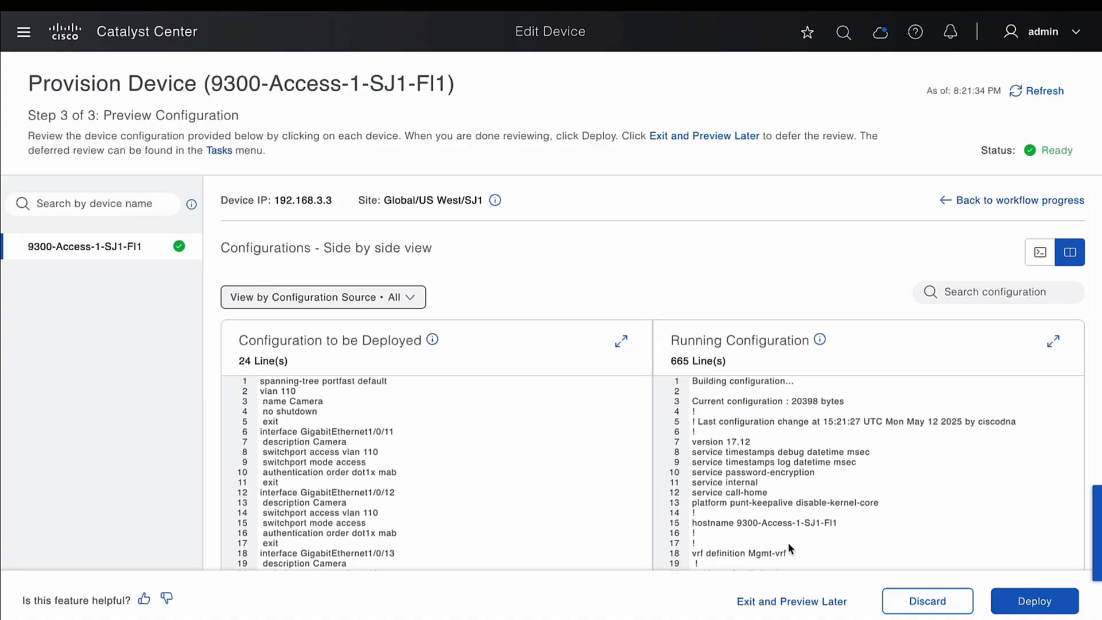
Deploy the previewed configuration to 9300-Access-1-SJ1-FI1 now and submit the task.
click(1034, 601)
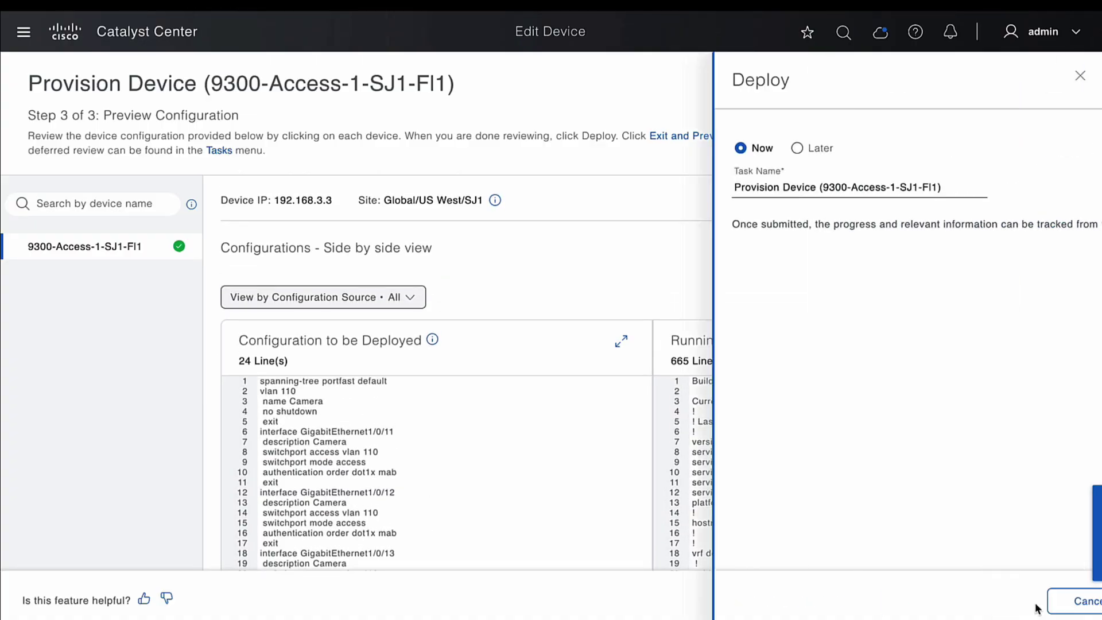
click(1045, 601)
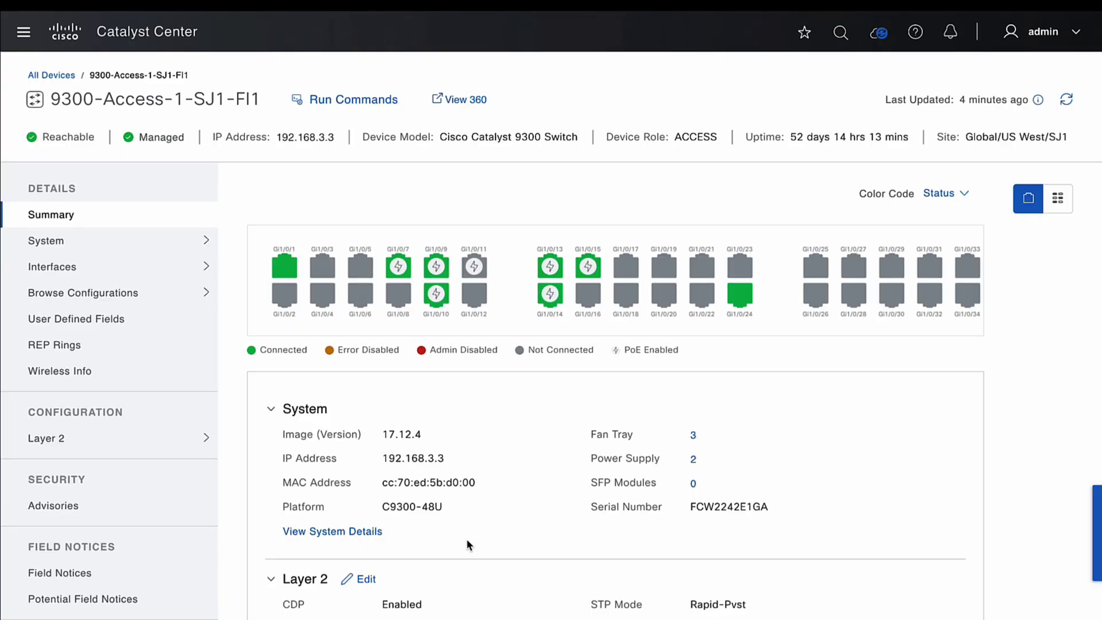
Review the switch's Layer 2 VLAN, STP and DHCP snooping settings.
click(132, 437)
scroll(449, 440, down, 4)
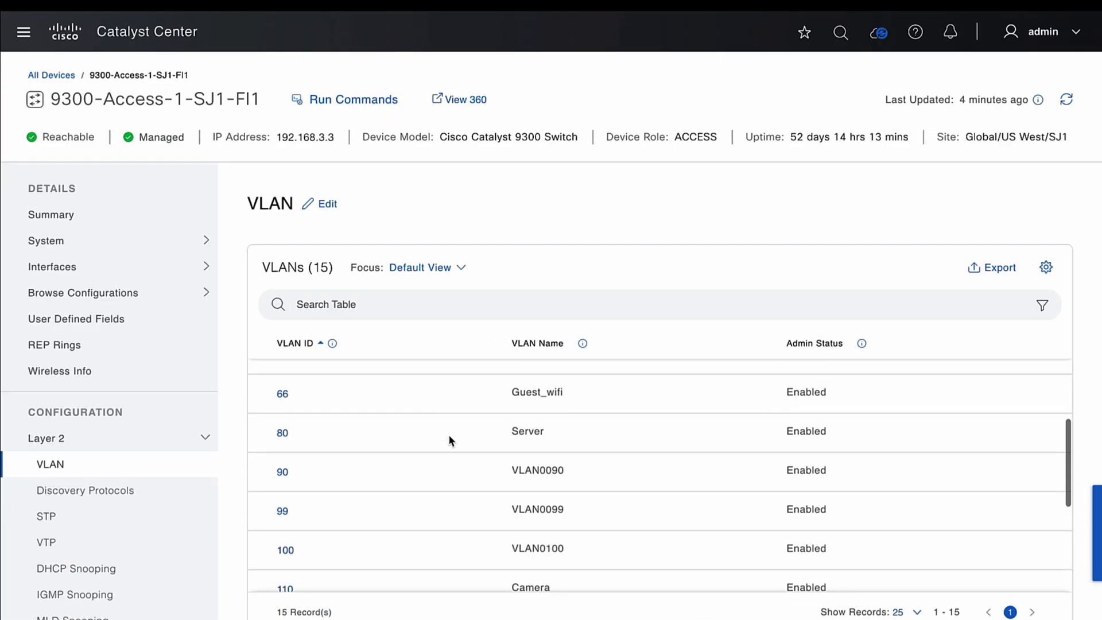
scroll(449, 440, down, 2)
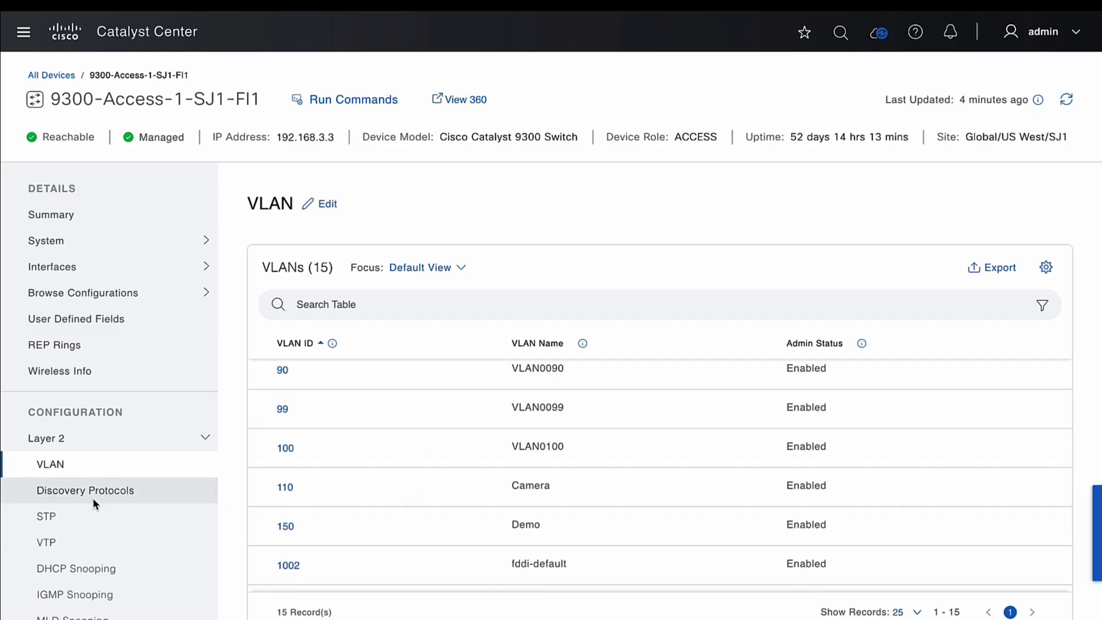
click(77, 516)
scroll(99, 444, down, 2)
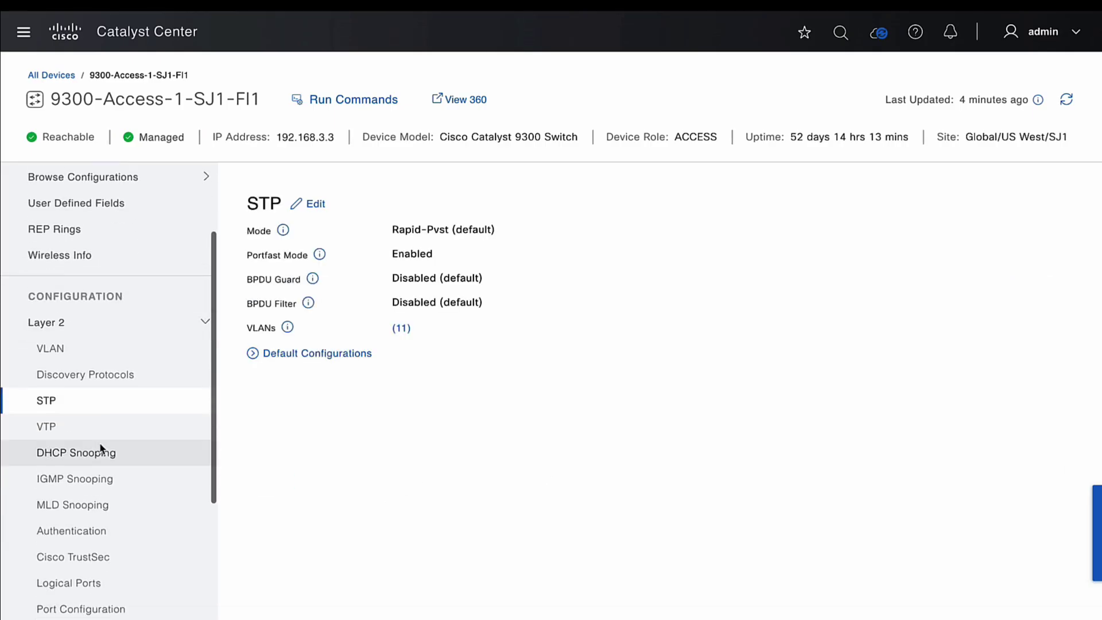
click(82, 458)
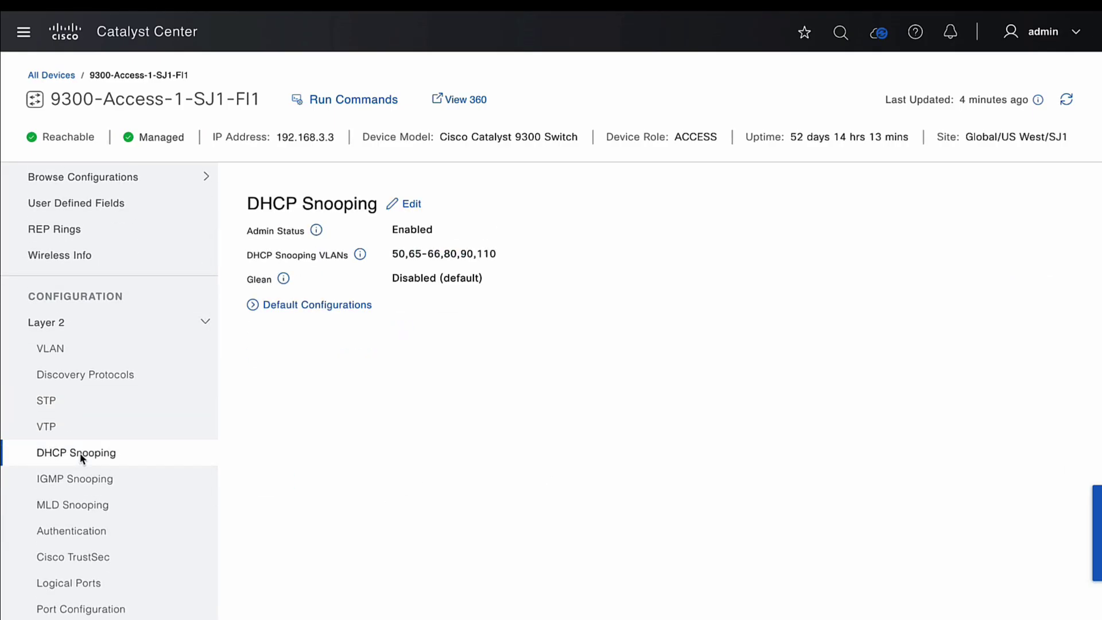
scroll(81, 458, down, 1)
Check that ports GigabitEthernet1/0/11–1/0/13 show as Camera Access ports on VLAN 110.
click(79, 543)
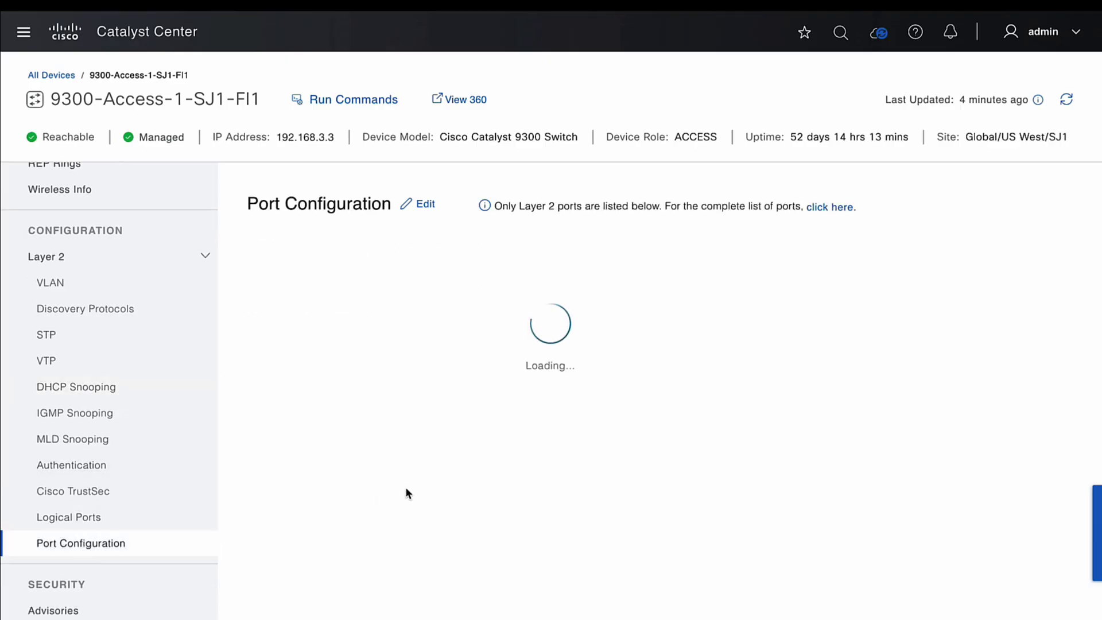
scroll(436, 497, down, 5)
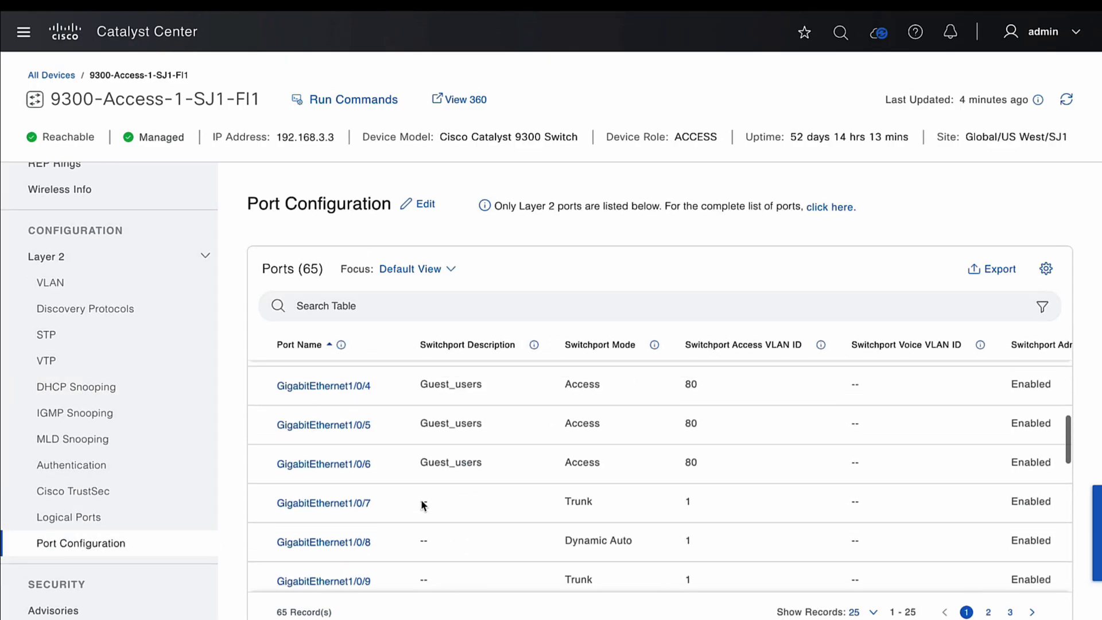
scroll(423, 504, down, 5)
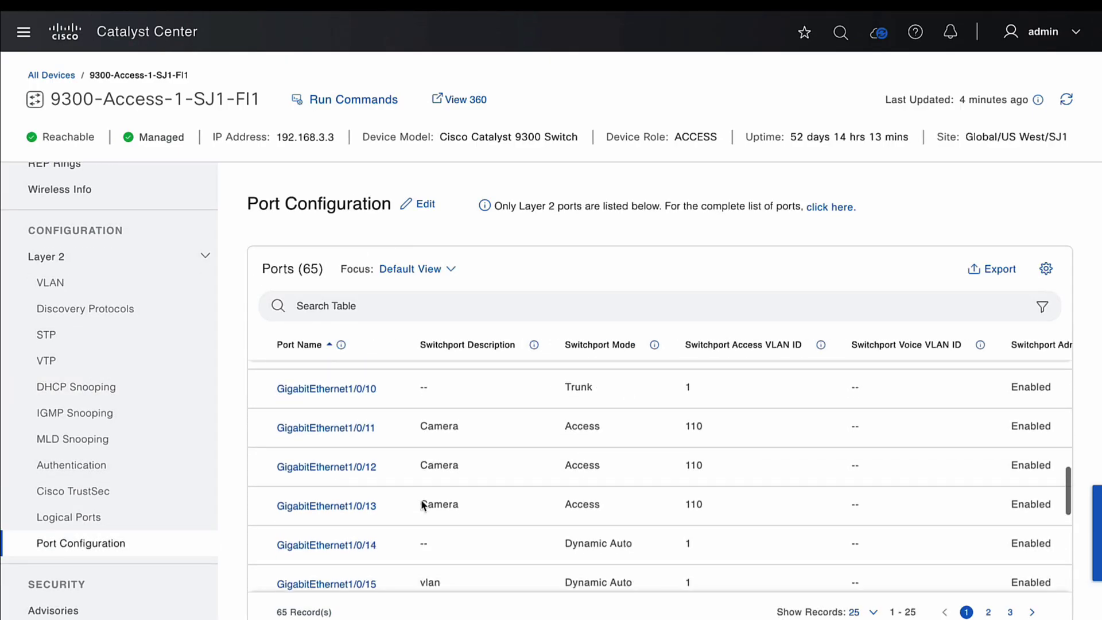